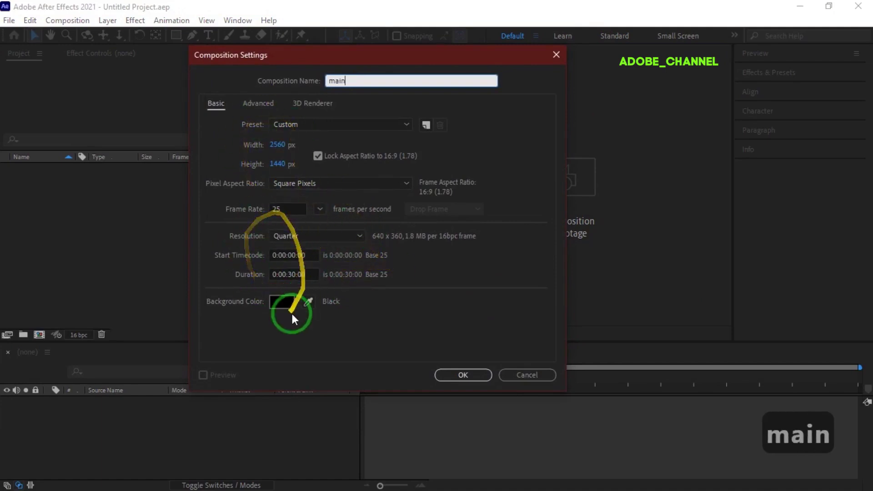
# Create the main composition with the entered settings and add a black 2560 × 1440 px solid named fractal to it
pyautogui.click(453, 377)
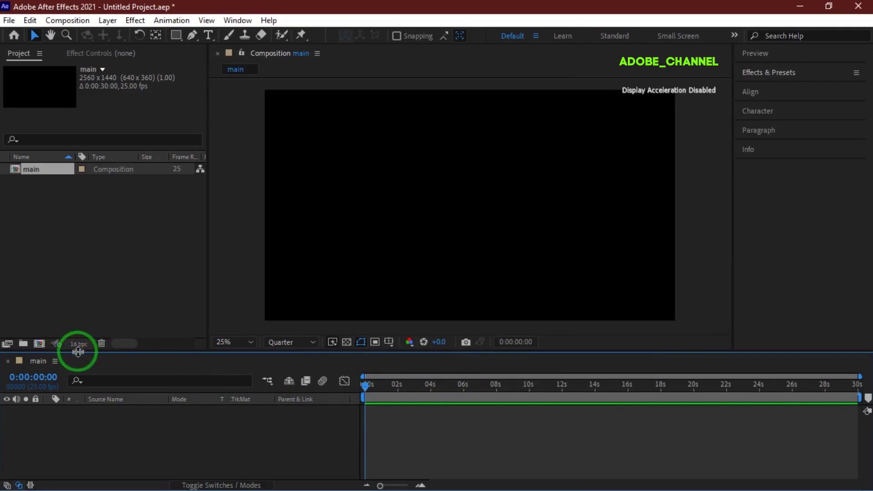
pyautogui.rightClick(140, 439)
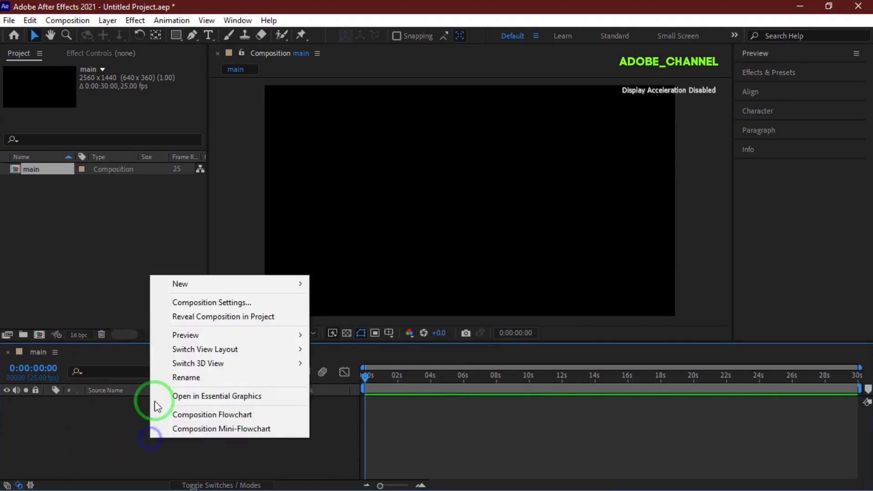
pyautogui.moveTo(184, 284)
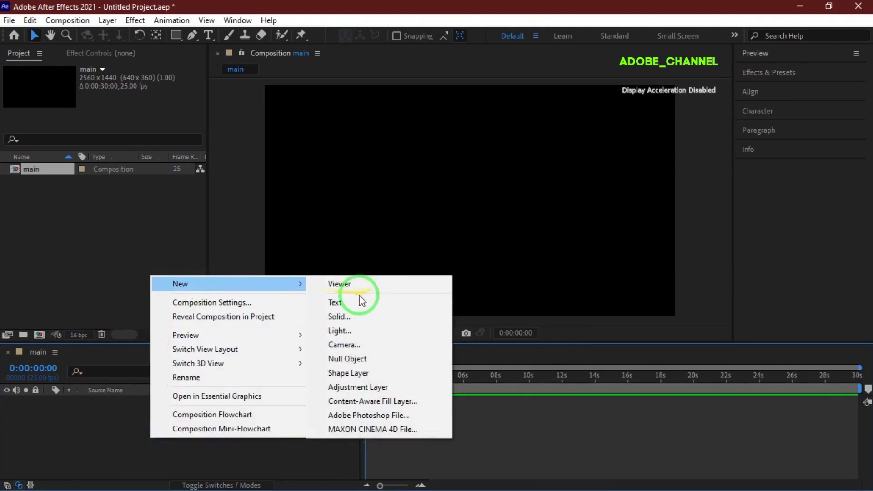
pyautogui.click(349, 319)
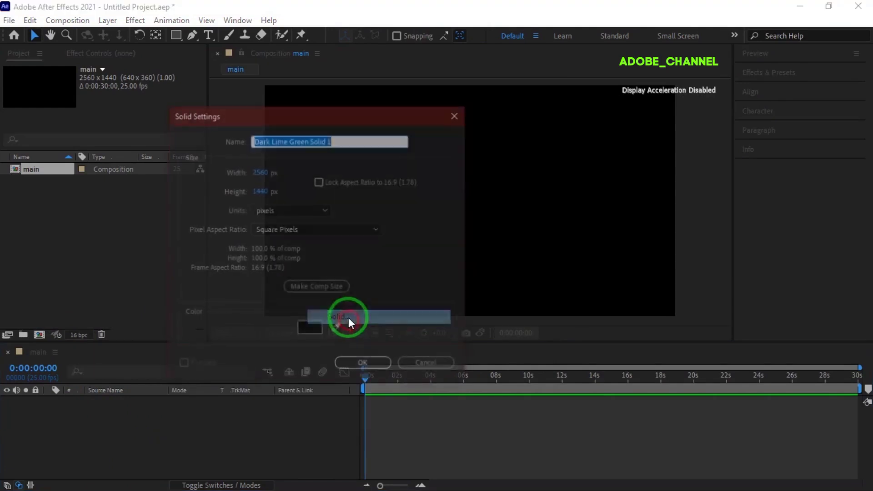
pyautogui.write('fra')
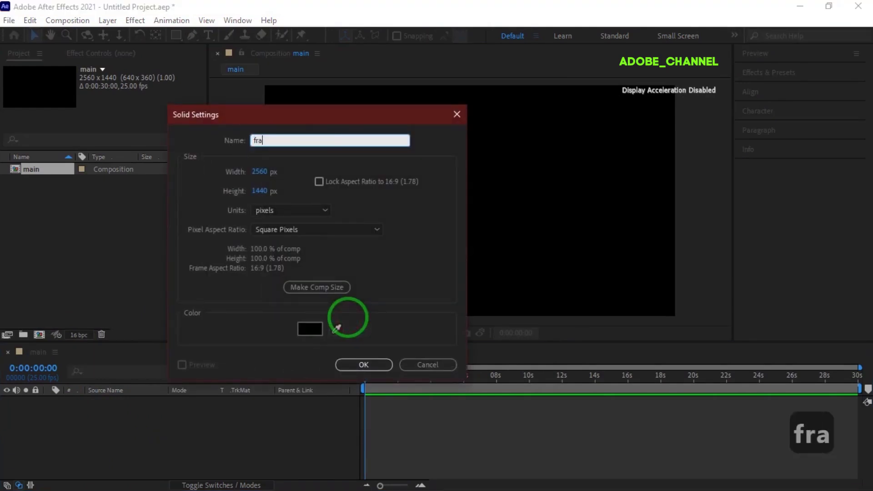
pyautogui.write('ctal')
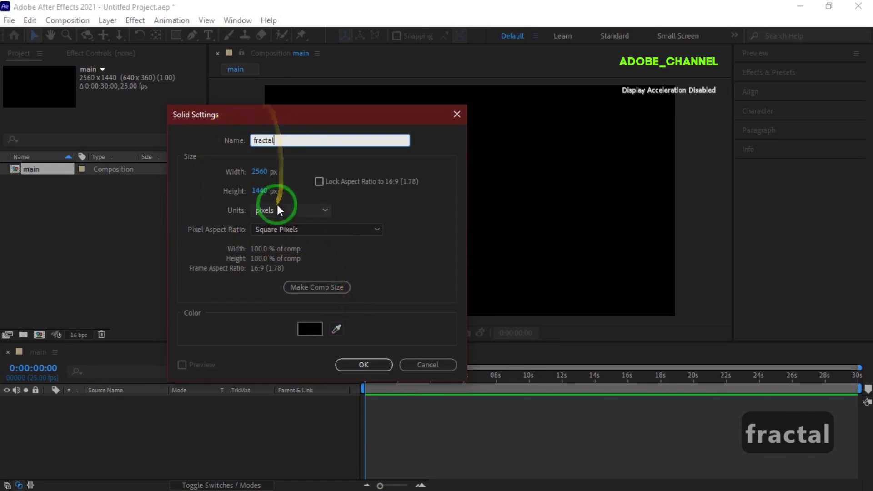
pyautogui.click(354, 364)
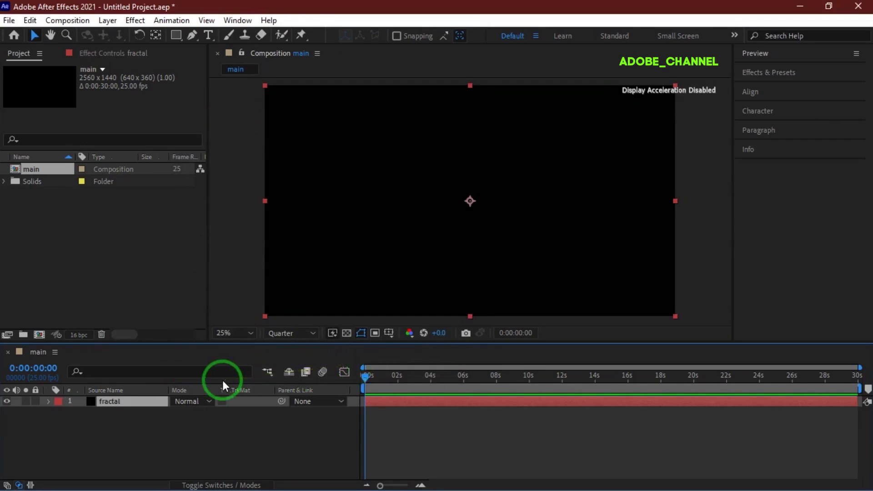
# Find the Fractal Noise effect and apply it to the fractal layer
pyautogui.click(808, 72)
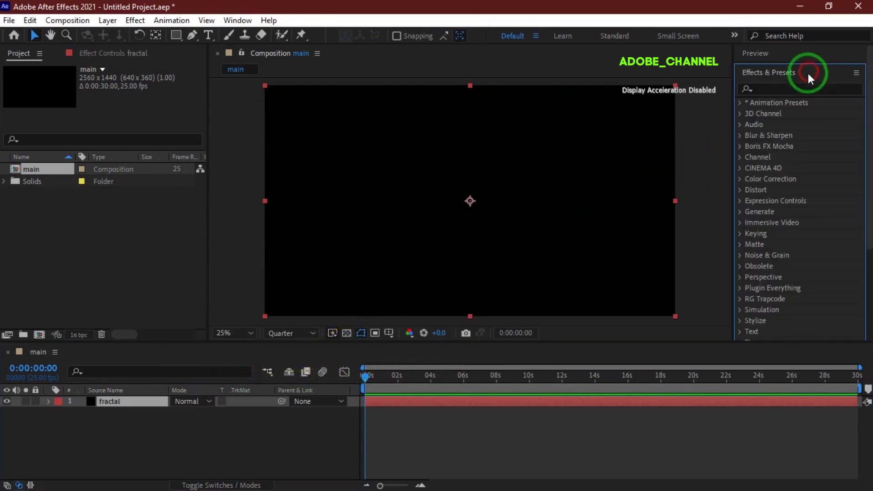
pyautogui.click(786, 89)
pyautogui.write('fract')
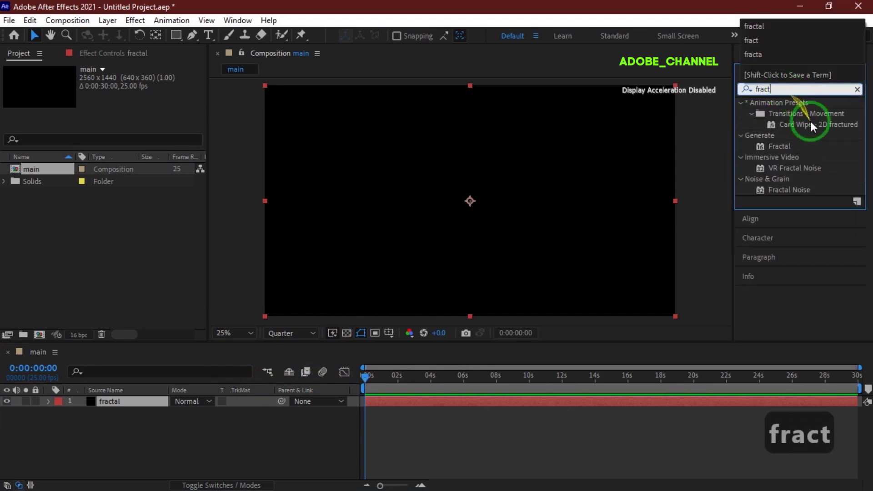
pyautogui.doubleClick(795, 191)
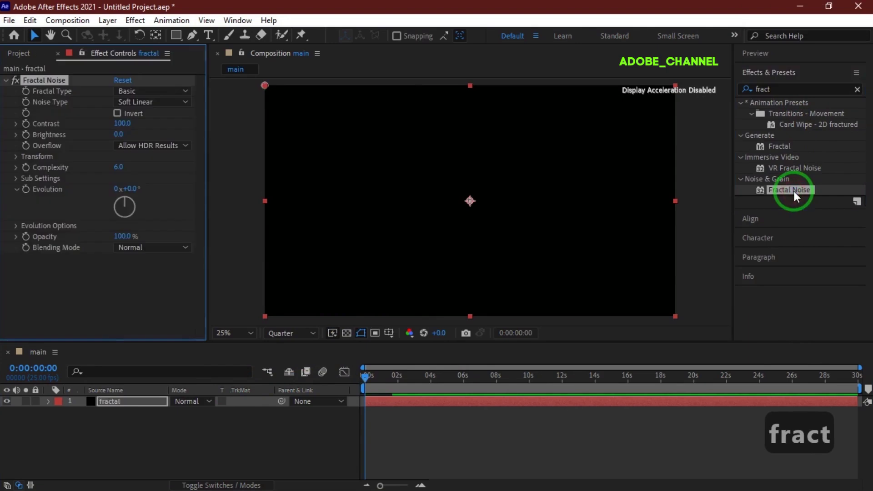
# Set the Fractal Noise effect's fractal type to Strings and its noise type to Spline
pyautogui.click(186, 91)
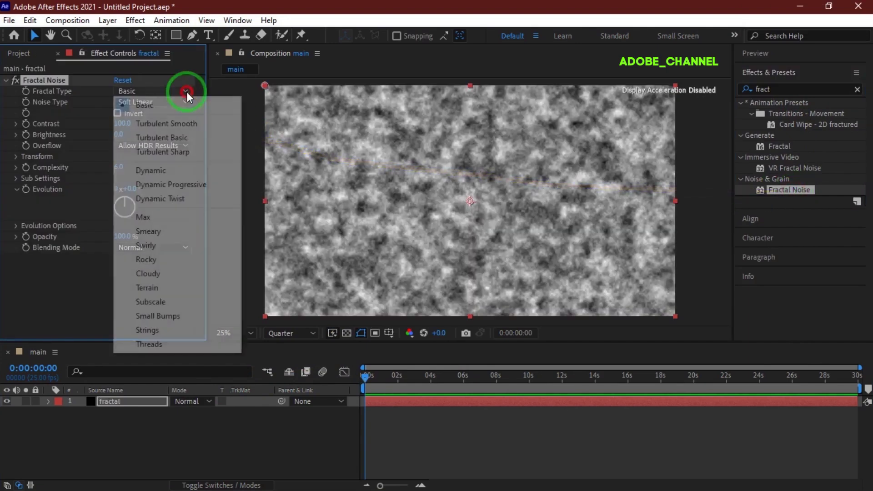
pyautogui.click(171, 330)
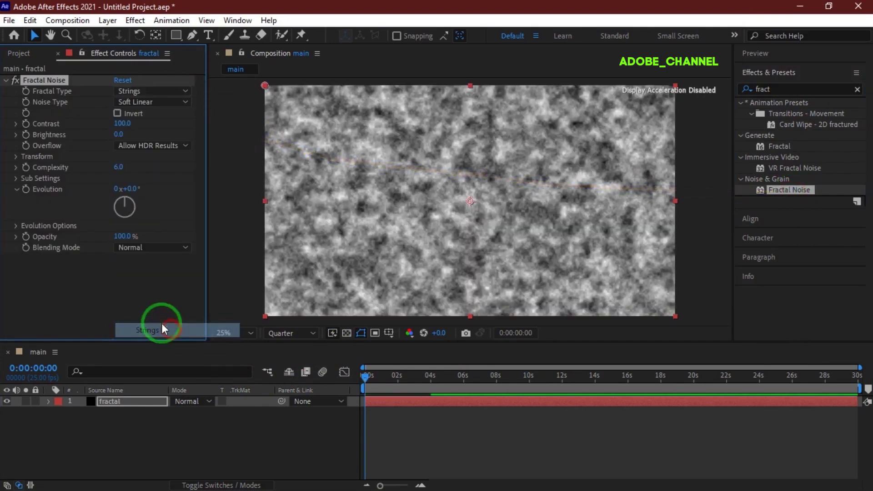
pyautogui.click(168, 107)
pyautogui.click(159, 159)
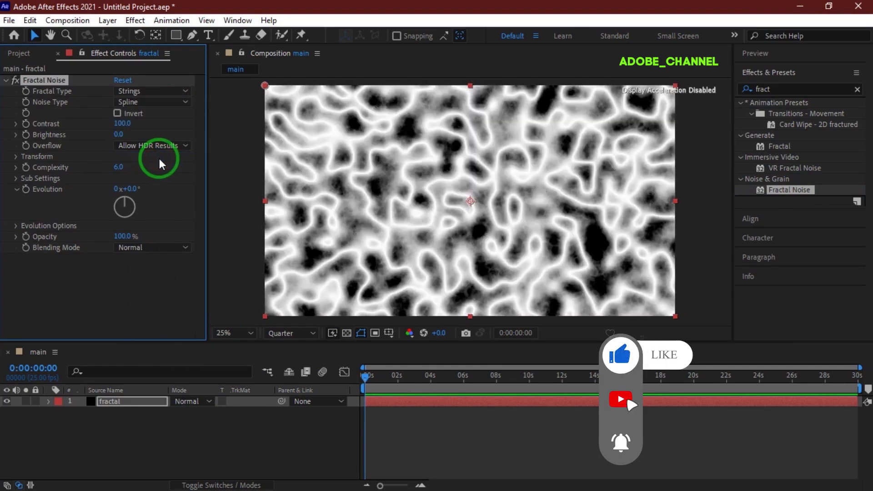
# Set the Fractal Noise contrast to 300 and the brightness to 30
pyautogui.click(122, 123)
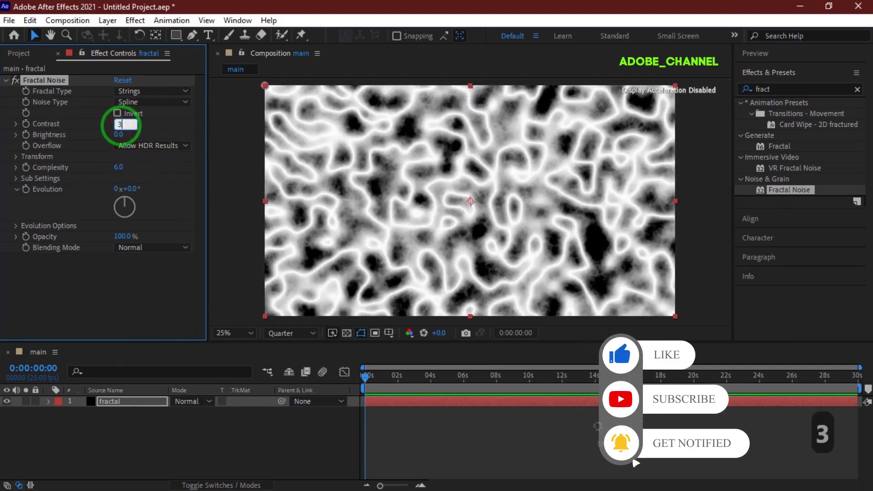
pyautogui.write('300')
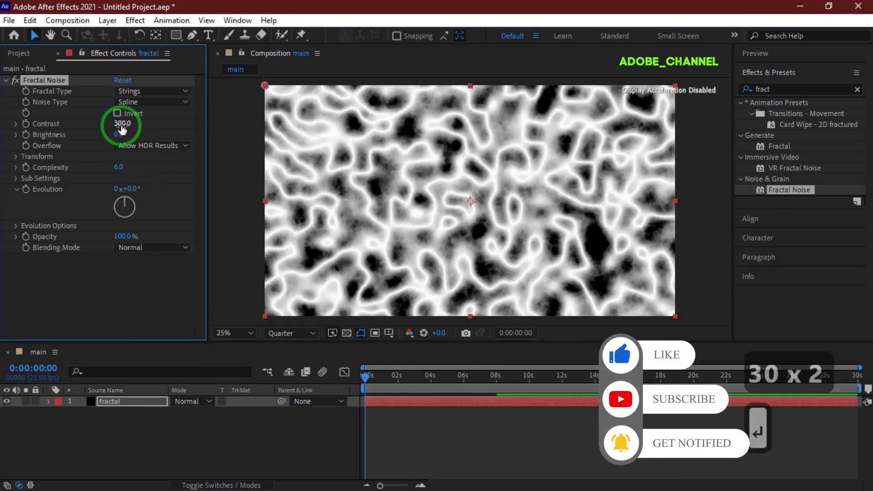
pyautogui.press('Return')
pyautogui.click(121, 135)
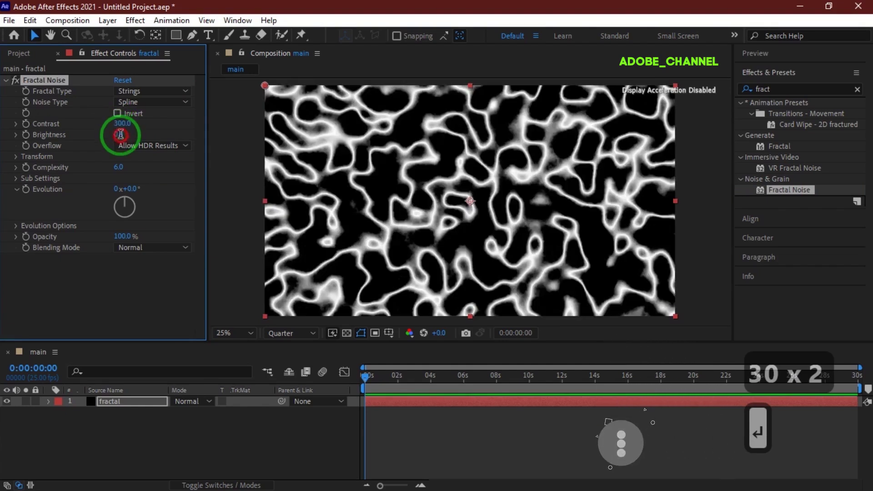
pyautogui.write('30')
pyautogui.press('Return')
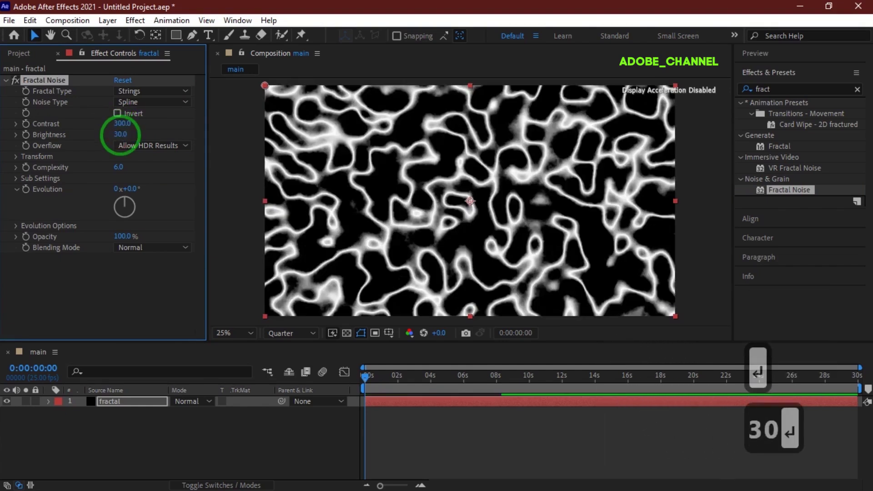
# Set the Fractal Noise complexity to 1 and its transform scale to 300
pyautogui.click(115, 167)
pyautogui.write('1')
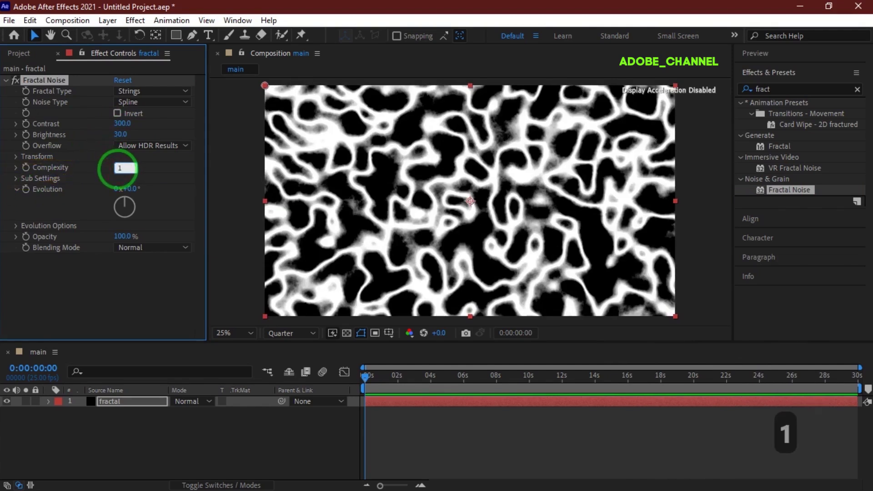
pyautogui.press('Return')
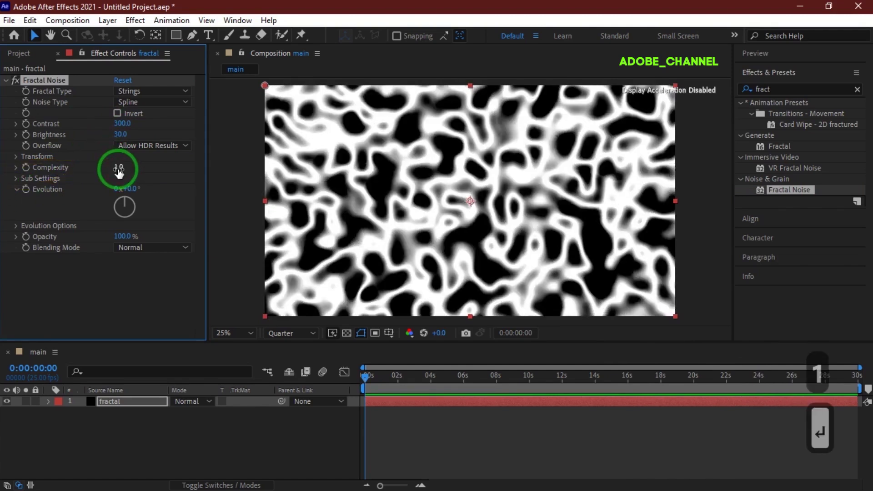
pyautogui.click(16, 157)
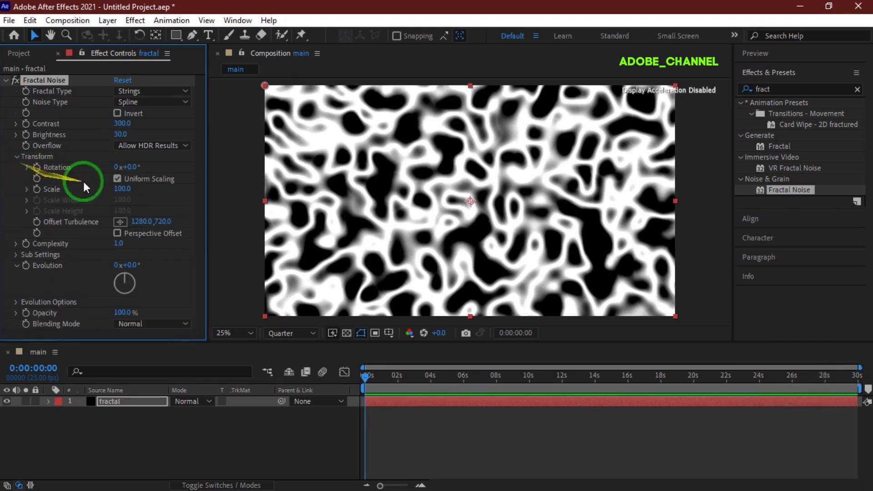
pyautogui.click(119, 188)
pyautogui.write('300')
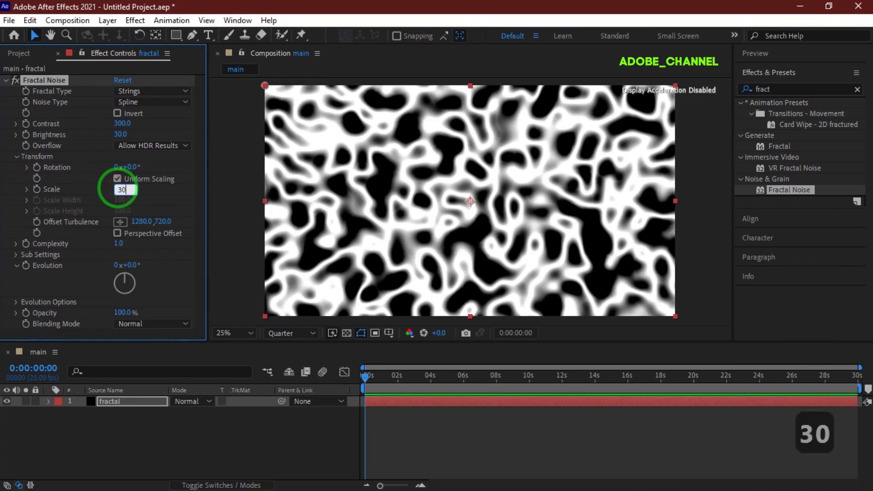
pyautogui.press('Return')
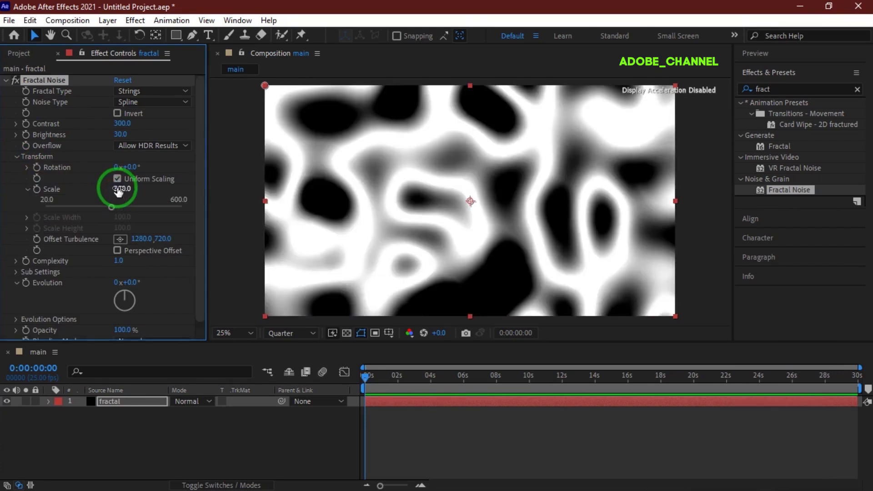
# Add the expression time*15 to the Fractal Noise transform's Rotation property
pyautogui.keyDown('alt'); pyautogui.click(36, 168); pyautogui.keyUp('alt')
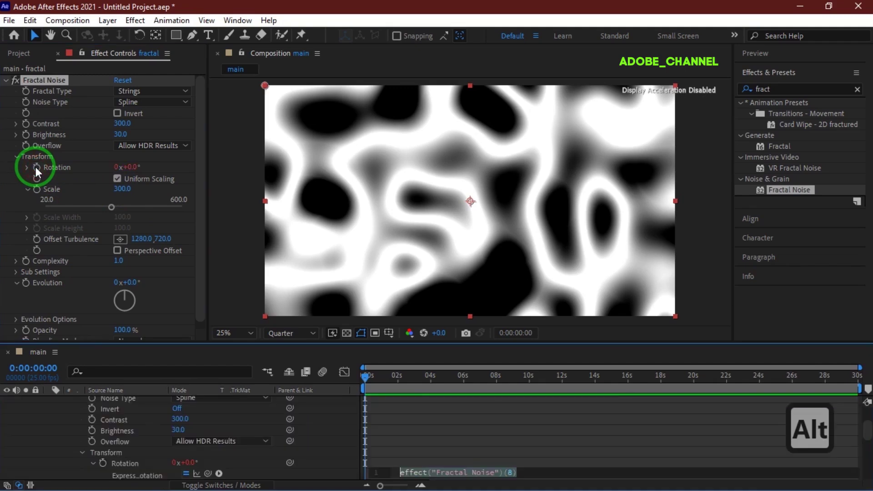
pyautogui.write('tim')
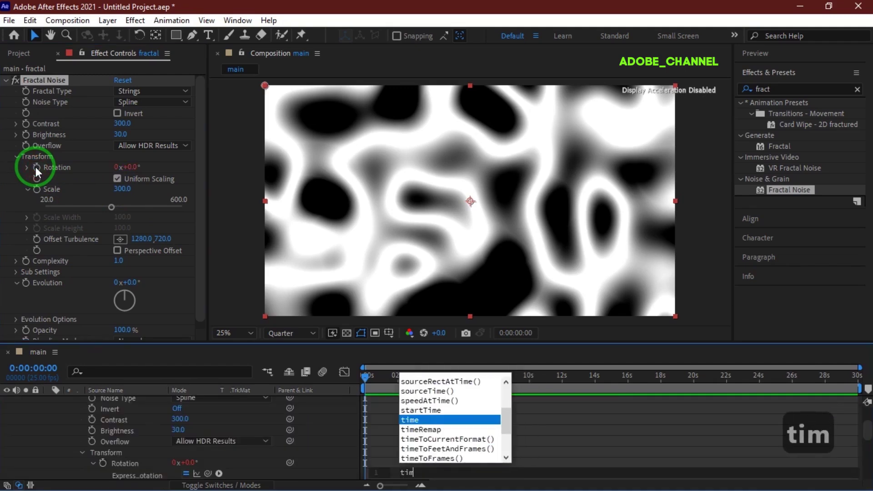
pyautogui.write('e*15')
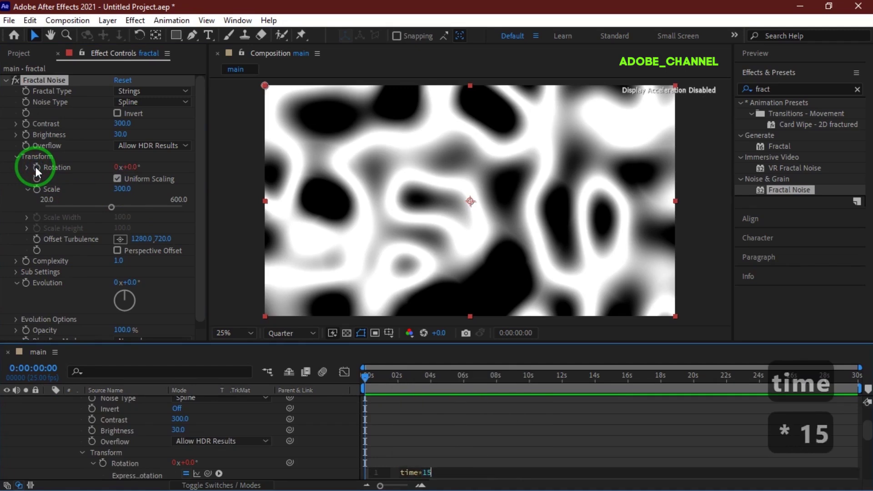
pyautogui.press('Return')
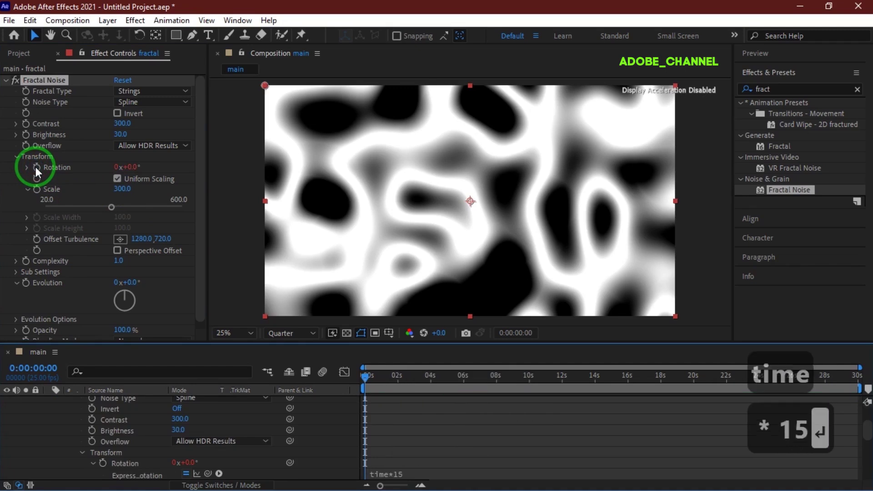
# Add the expression time*50 to the Evolution property of Fractal Noise
pyautogui.keyDown('alt'); pyautogui.click(26, 283); pyautogui.keyUp('alt')
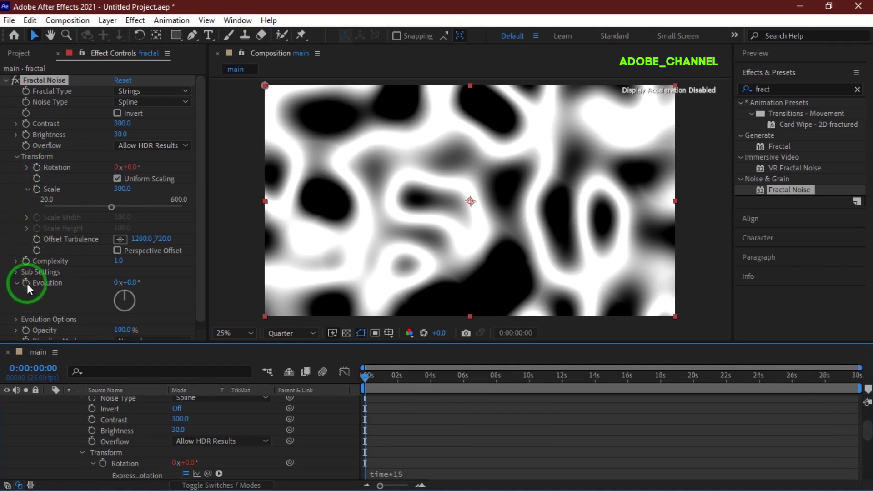
pyautogui.keyDown('alt'); pyautogui.click(26, 283); pyautogui.keyUp('alt')
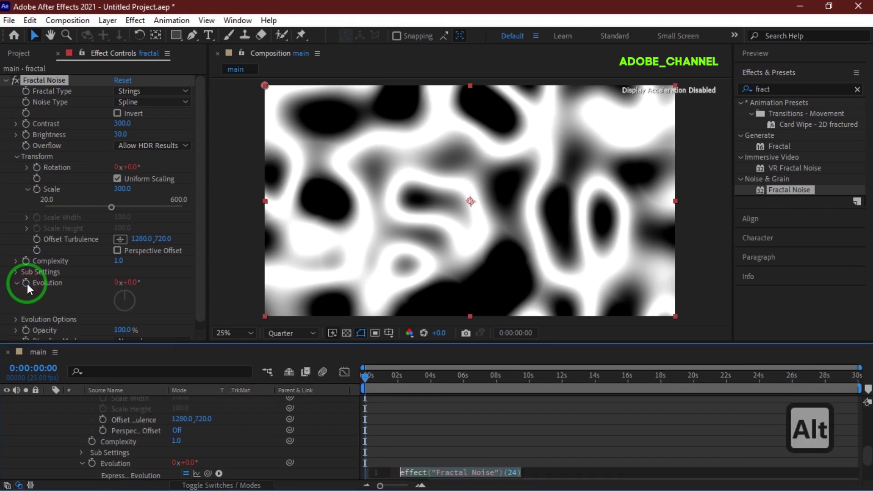
pyautogui.write('time')
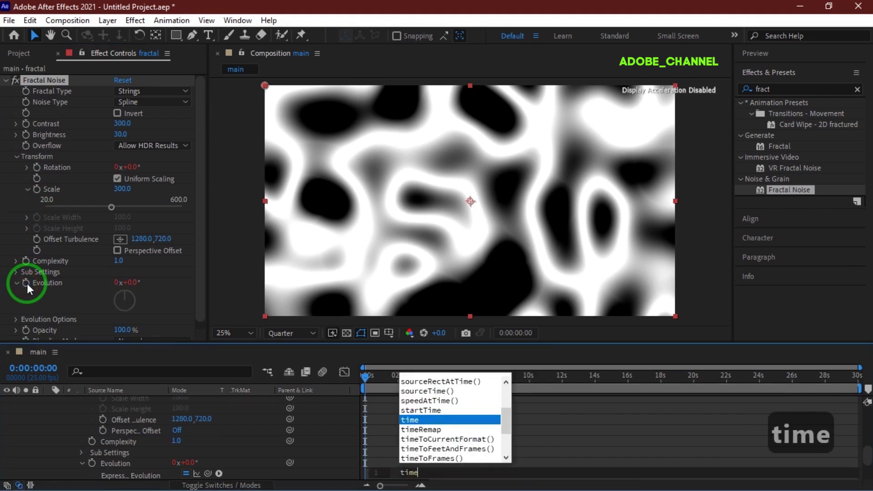
pyautogui.write('*50')
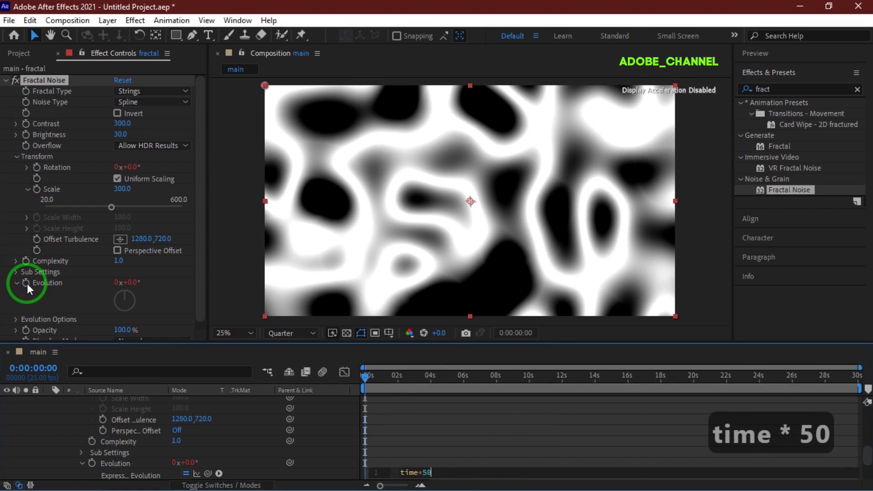
pyautogui.press('Return')
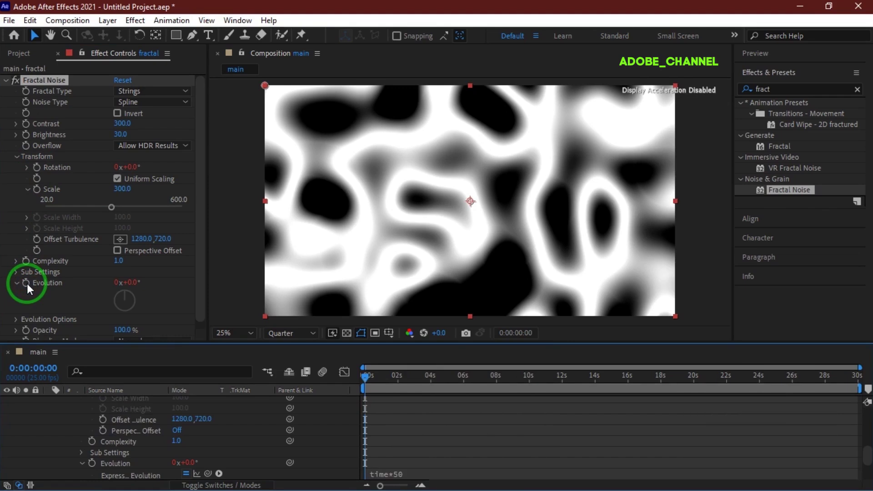
# Change the Fractal Noise effect's blending mode to Overlay
pyautogui.scroll(-1, 89, 278)
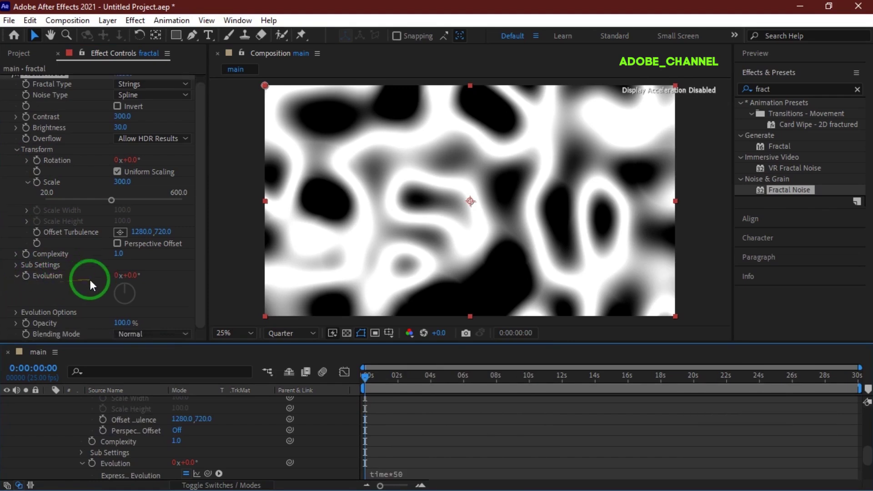
pyautogui.click(178, 334)
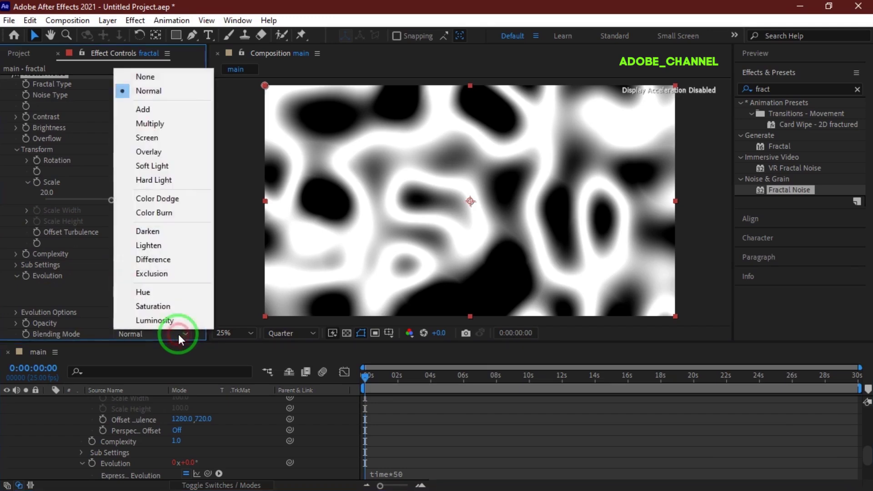
pyautogui.click(157, 154)
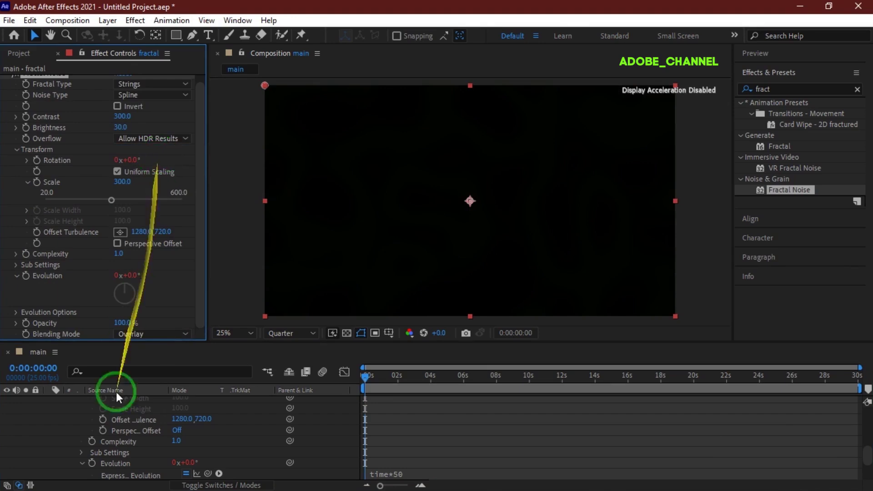
pyautogui.scroll(10, 21, 431)
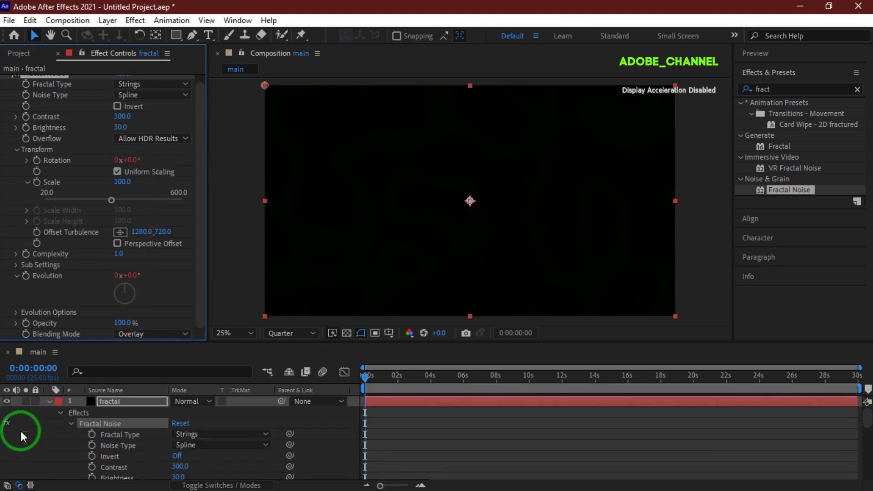
# Duplicate the fractal layer and set the blending mode of both fractal layers to Add
pyautogui.click(48, 400)
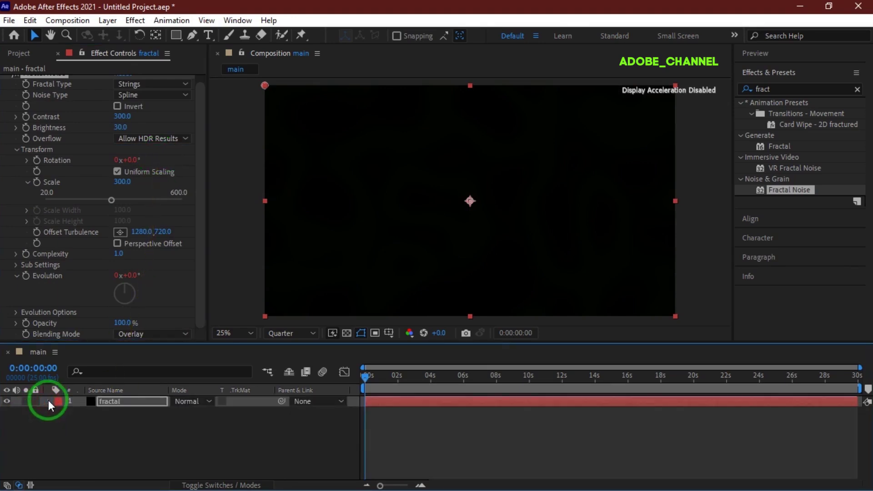
pyautogui.click(119, 403)
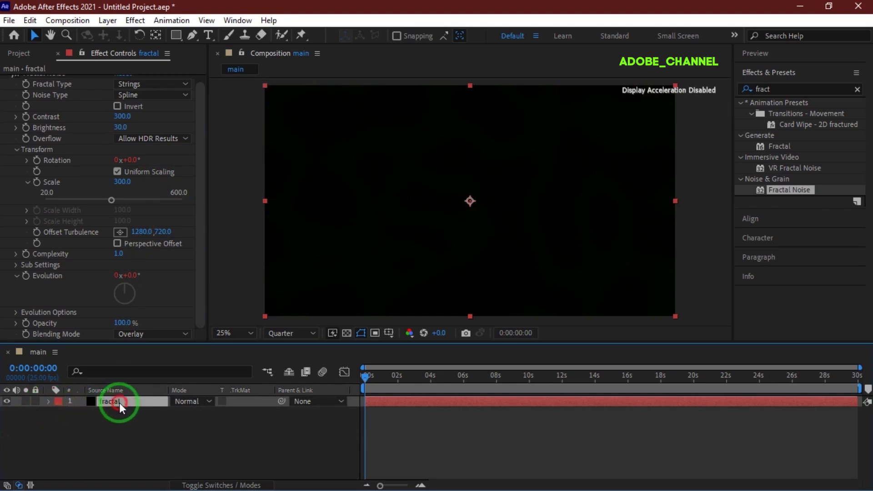
pyautogui.hotkey('ctrl', 'd')
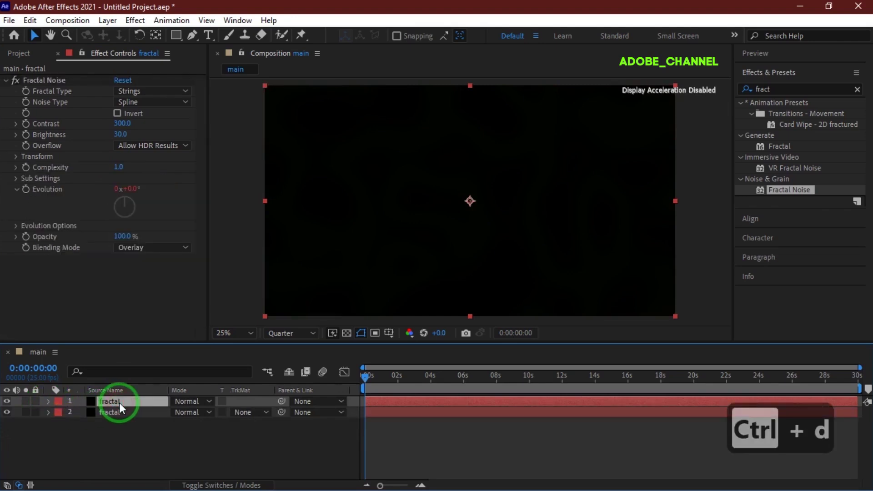
pyautogui.click(207, 400)
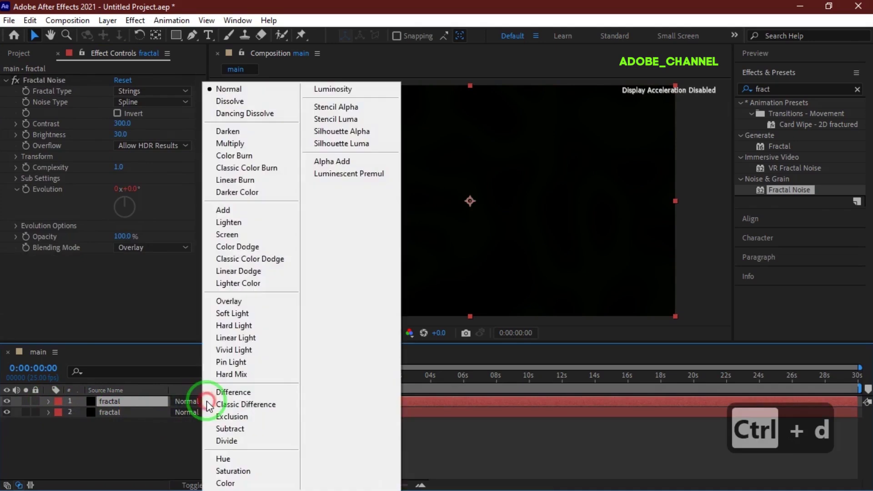
pyautogui.click(223, 210)
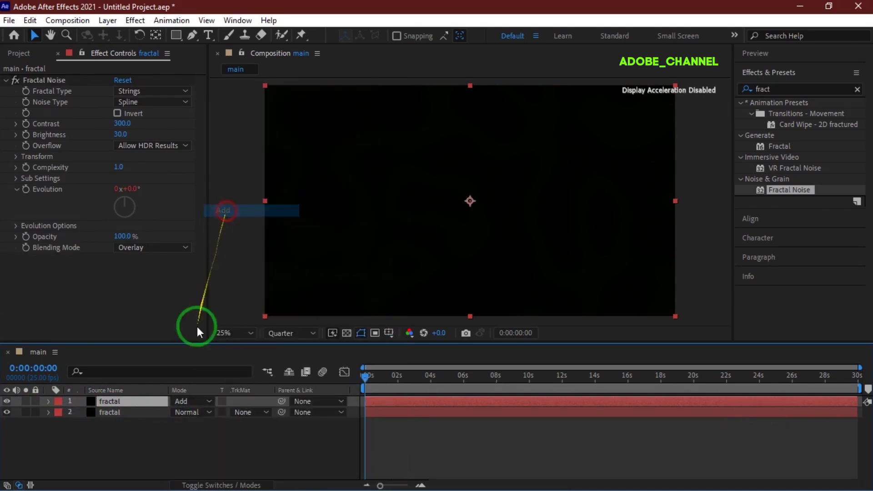
pyautogui.click(208, 411)
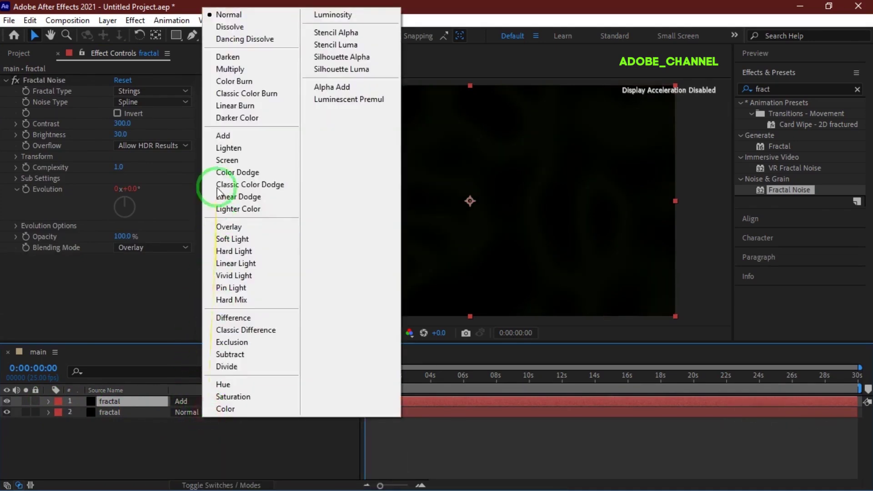
pyautogui.click(222, 134)
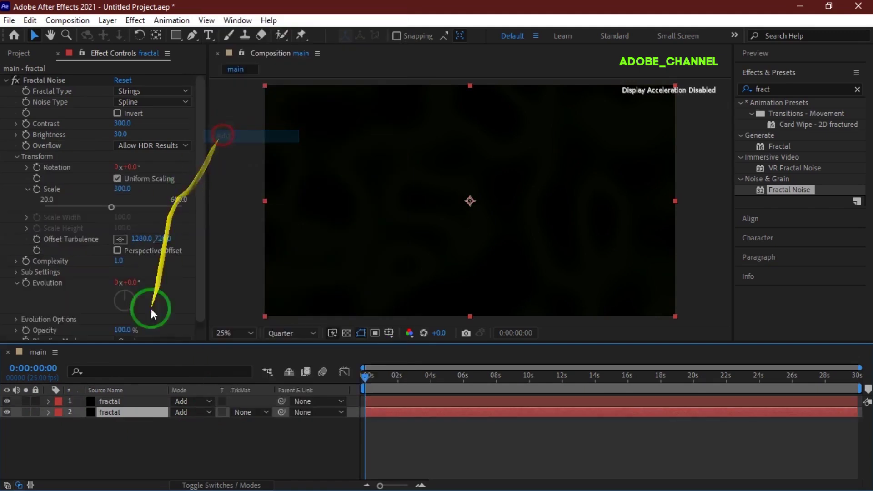
# On the upper fractal layer, set the Fractal Noise brightness to 0 and the effect's blending mode to Screen
pyautogui.click(143, 402)
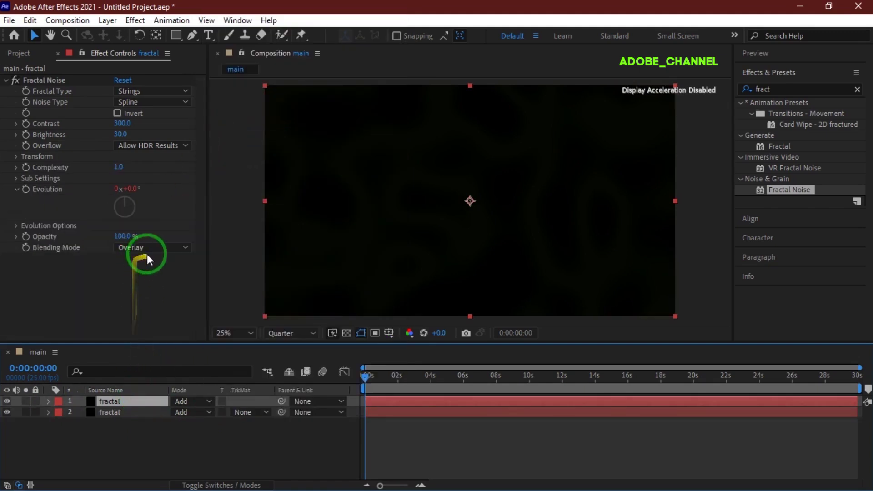
pyautogui.click(121, 135)
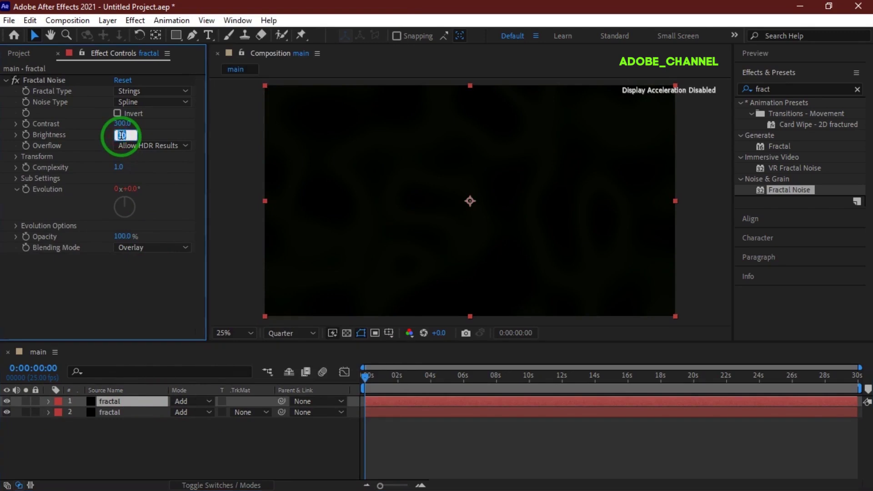
pyautogui.write('0')
pyautogui.press('Return')
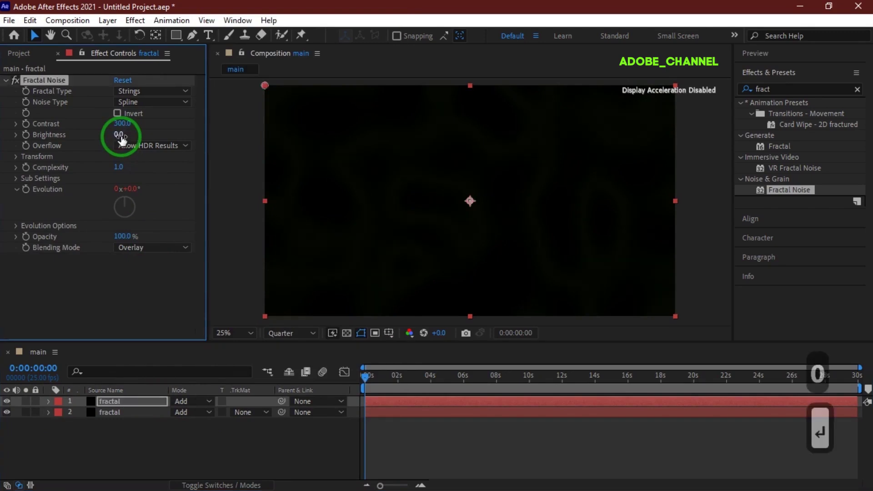
pyautogui.click(176, 249)
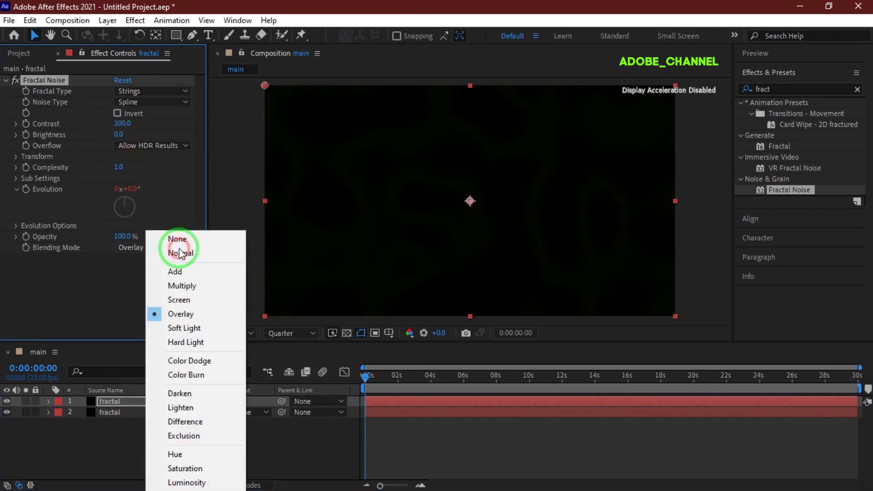
pyautogui.click(174, 300)
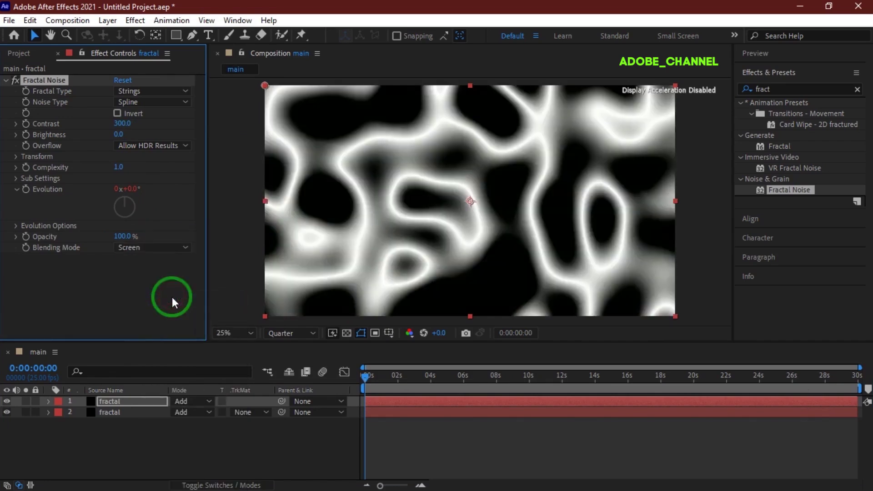
# Create an adjustment layer above the fractal layers and set its blending mode to Add
pyautogui.rightClick(169, 432)
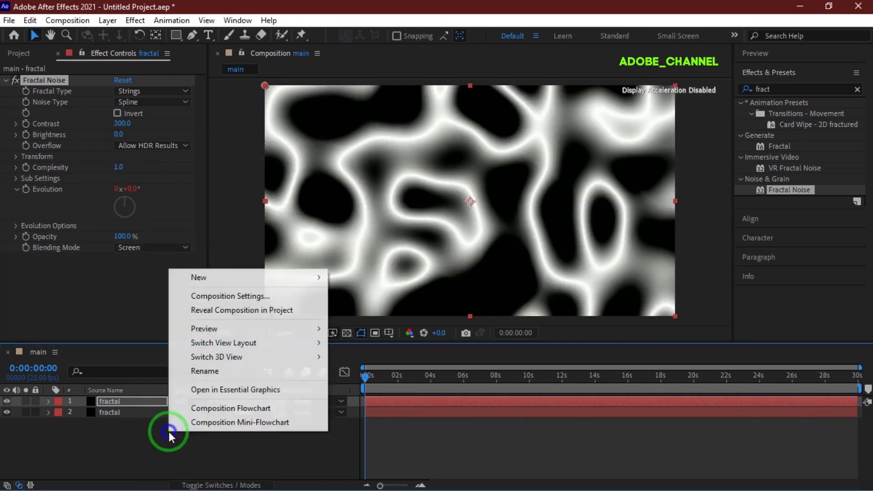
pyautogui.moveTo(203, 278)
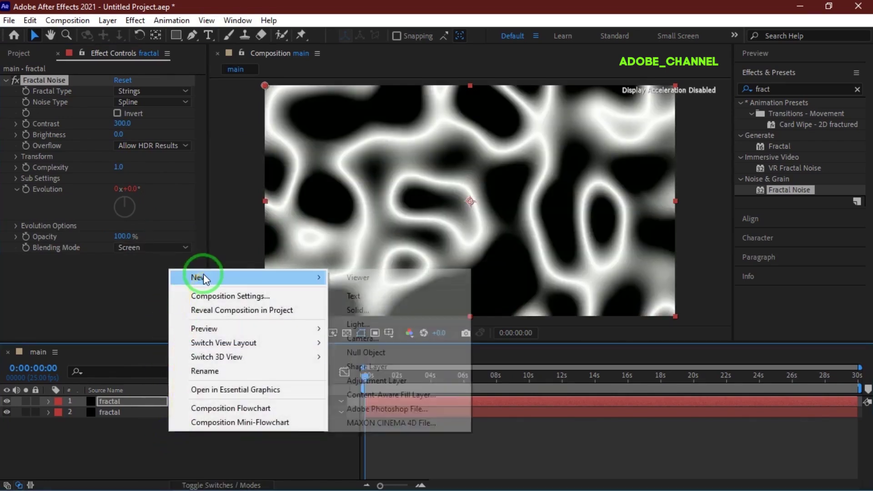
pyautogui.click(361, 381)
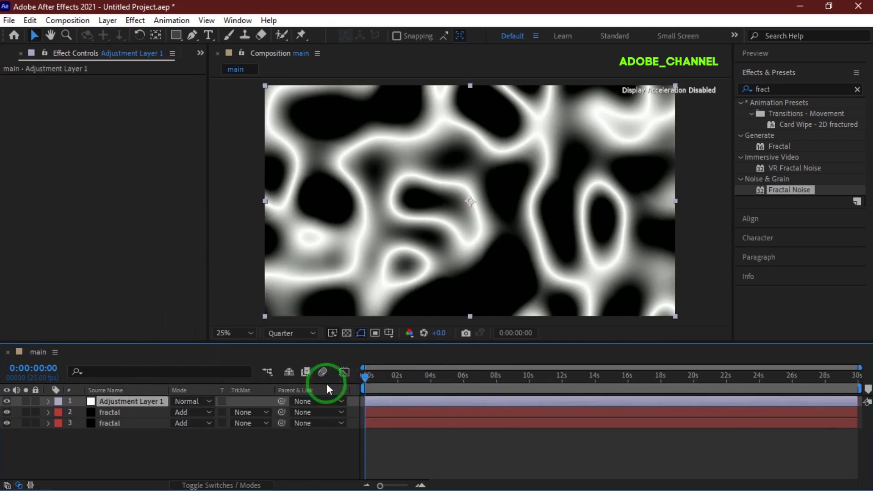
pyautogui.click(210, 401)
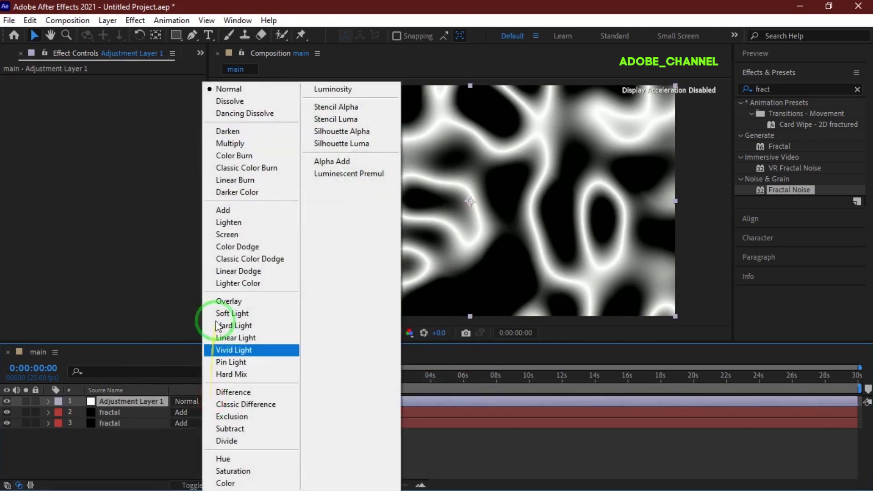
pyautogui.click(230, 209)
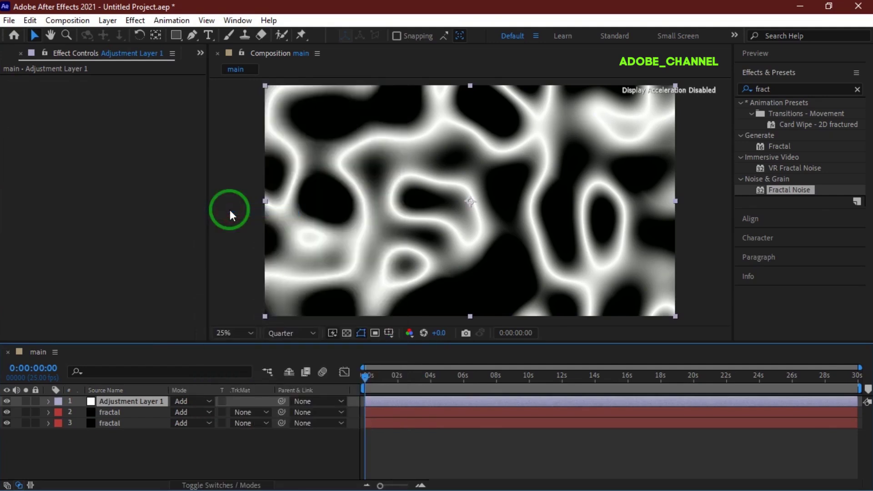
# Apply the Deep Glow effect to the adjustment layer and set the glow's blend mode to Add
pyautogui.click(782, 87)
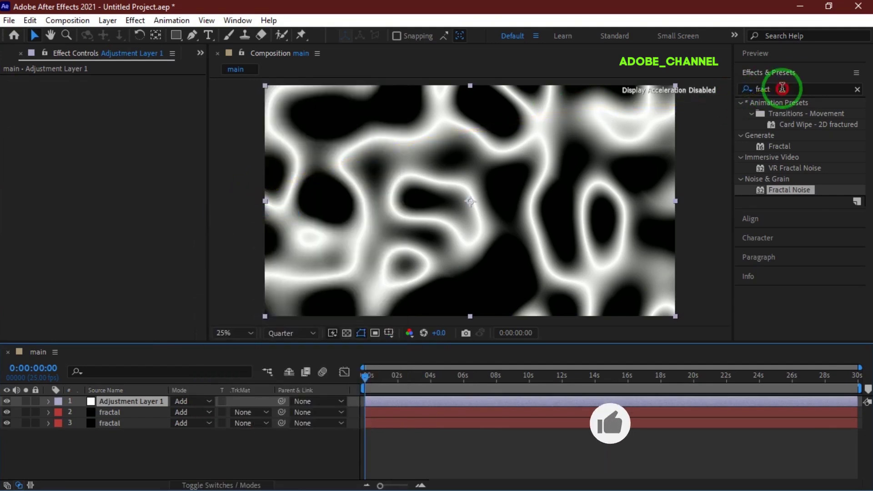
pyautogui.write('d')
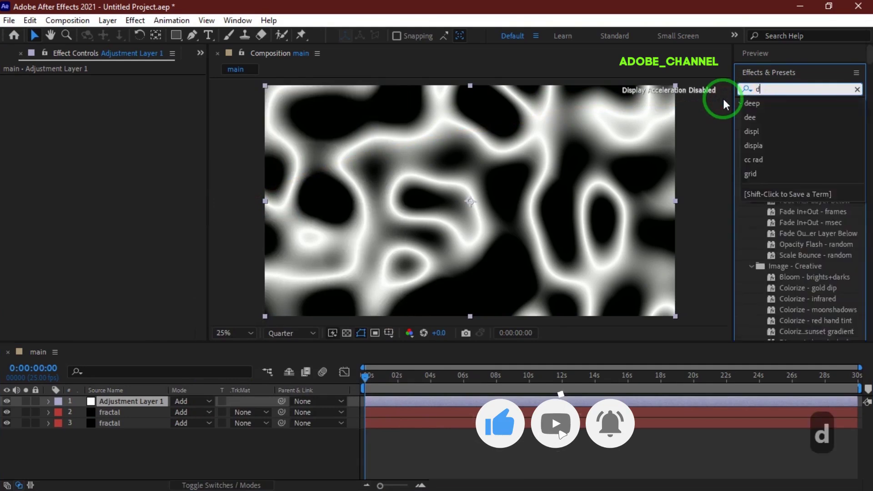
pyautogui.write('eep')
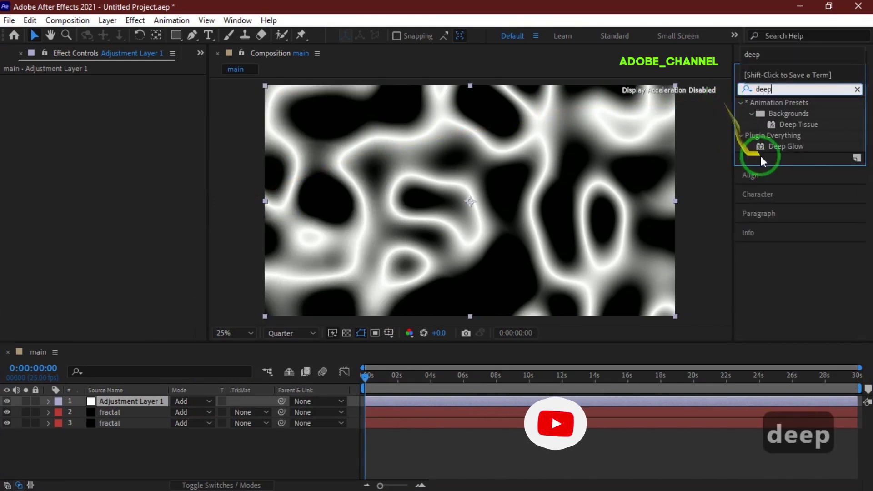
pyautogui.doubleClick(786, 146)
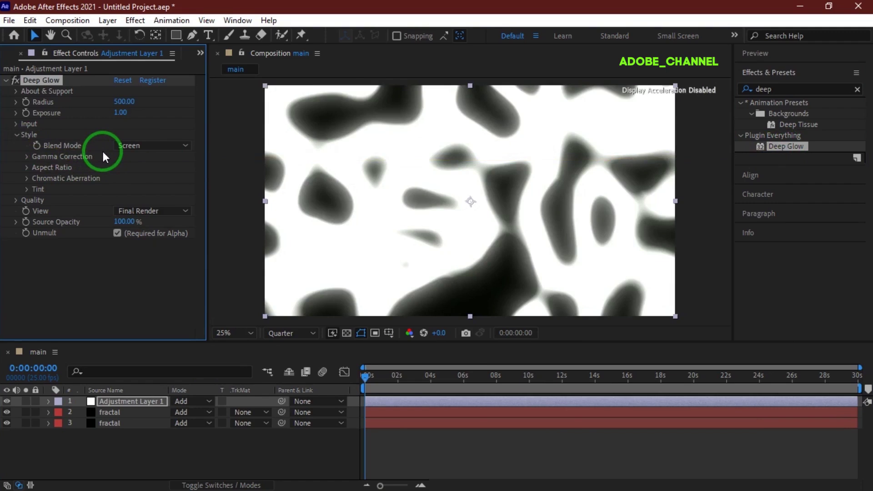
pyautogui.click(149, 147)
pyautogui.click(147, 174)
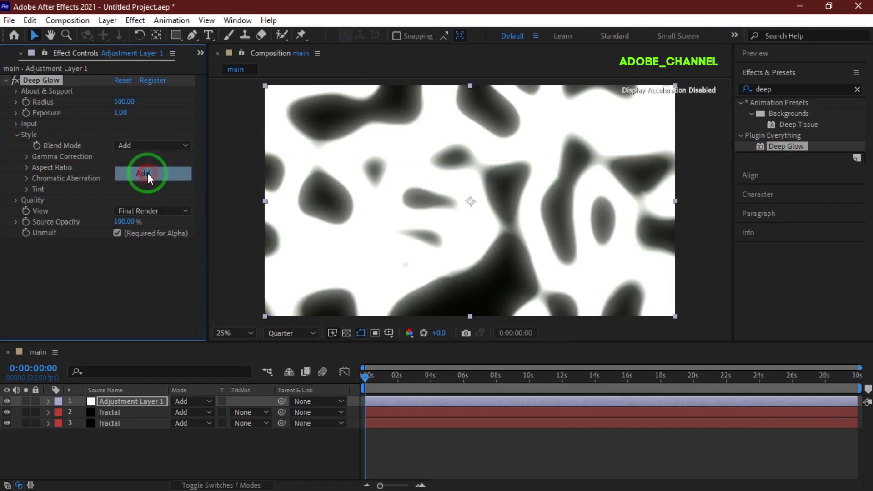
# Set the Deep Glow radius to 630 and its exposure to 1.7
pyautogui.click(124, 102)
pyautogui.write('630')
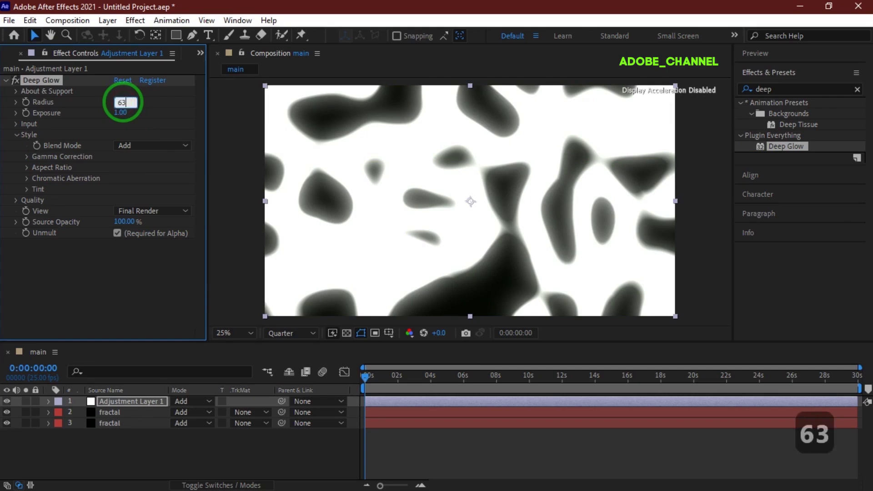
pyautogui.press('Return')
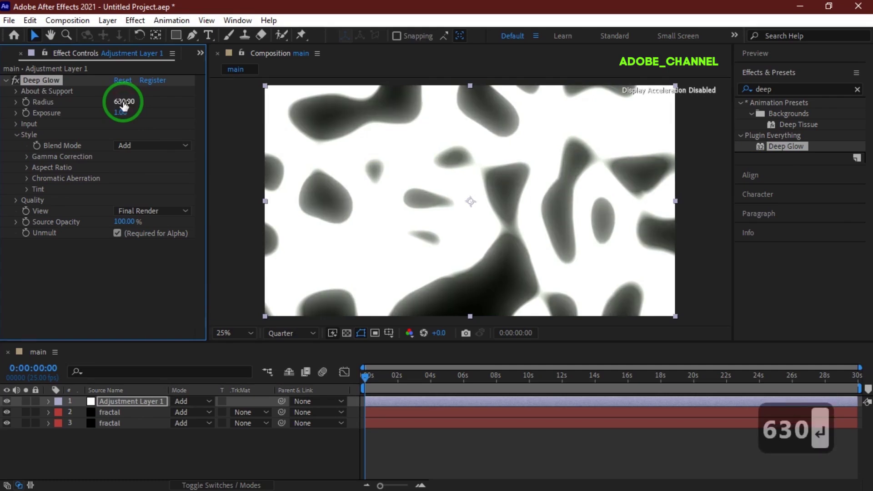
pyautogui.click(120, 112)
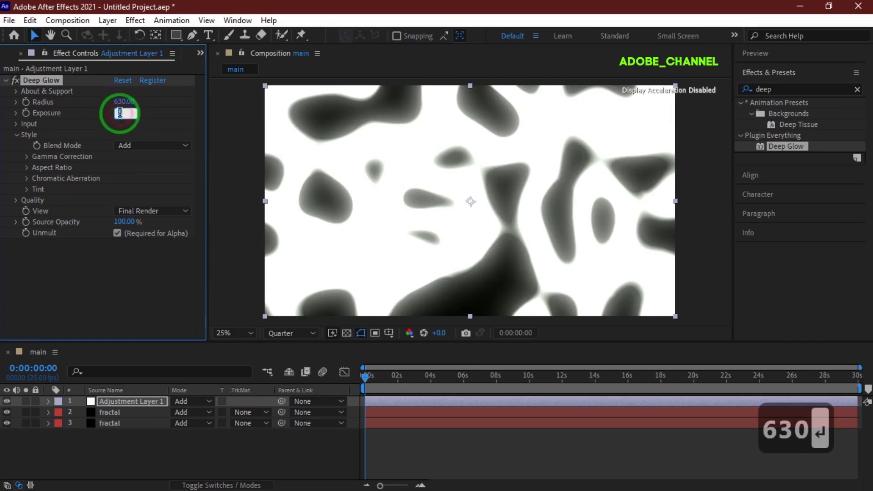
pyautogui.write('1.7')
pyautogui.press('Return')
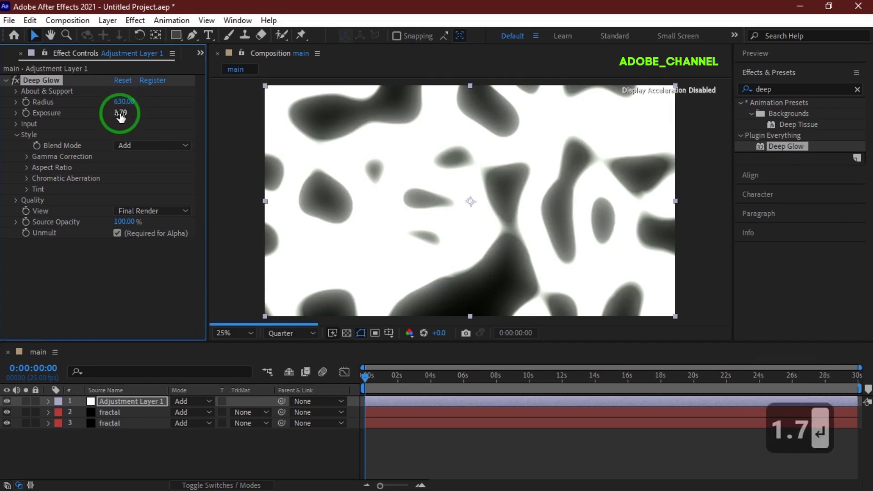
# Enable Deep Glow's chromatic aberration and a red tint in Overlay mode with a 60% mix
pyautogui.click(27, 178)
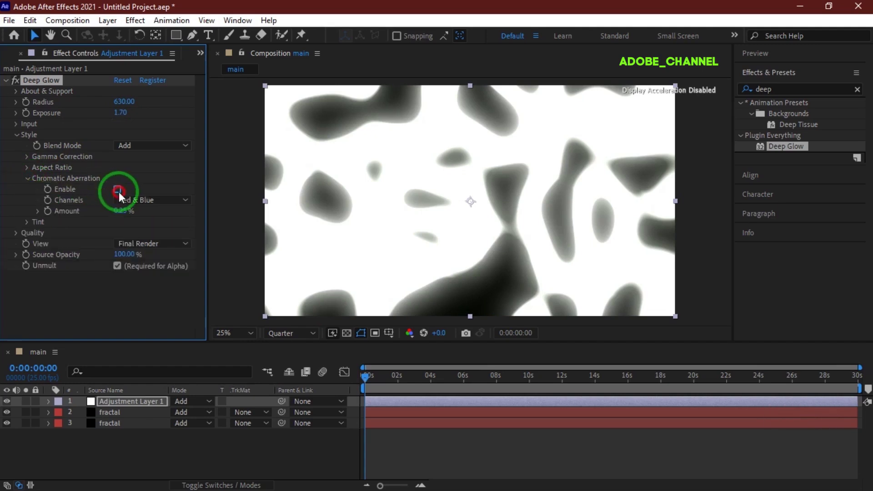
pyautogui.click(26, 223)
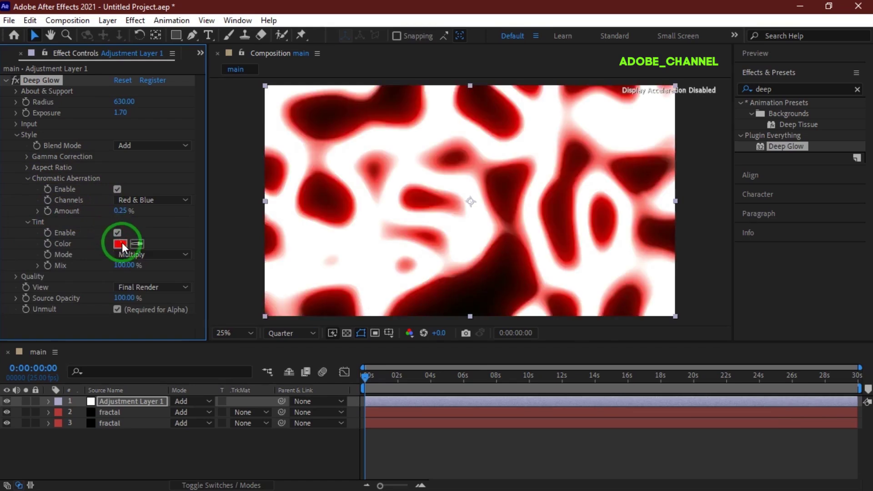
pyautogui.click(137, 254)
pyautogui.click(148, 281)
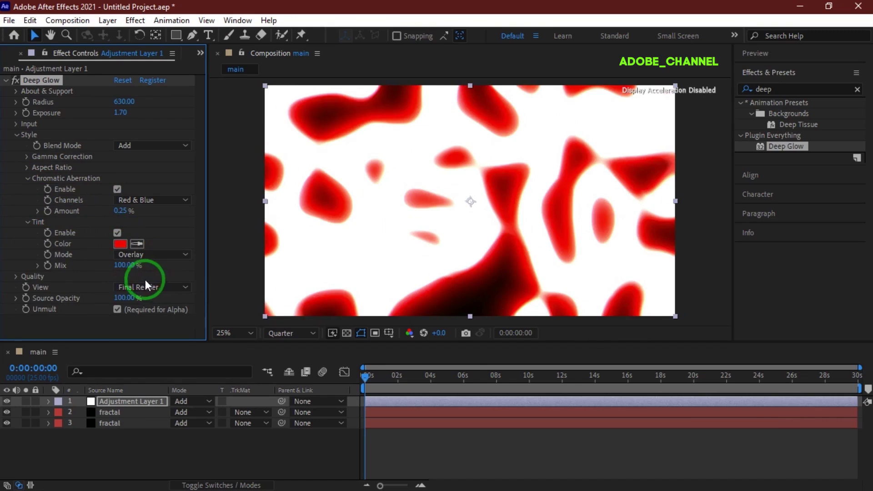
pyautogui.click(123, 265)
pyautogui.write('60')
pyautogui.press('Return')
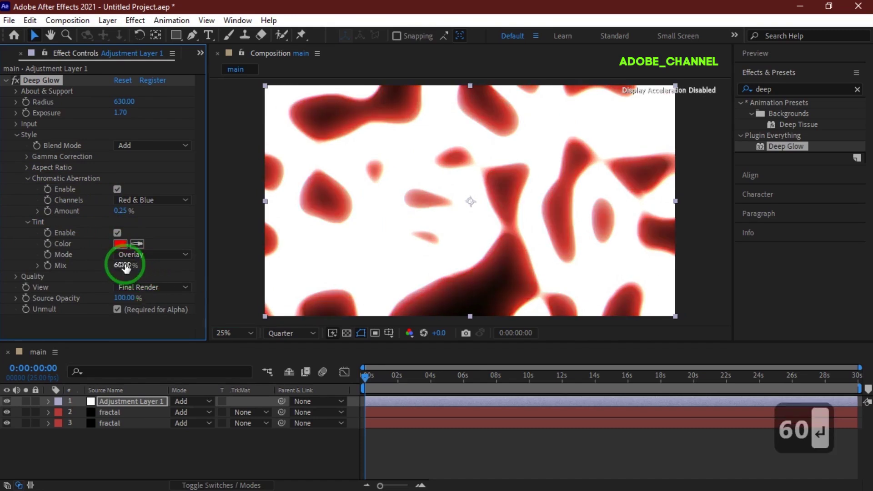
# Set Deep Glow's chromatic aberration amount to 0.5% and its quality downsample to 100%
pyautogui.click(123, 211)
pyautogui.write('.5')
pyautogui.press('Return')
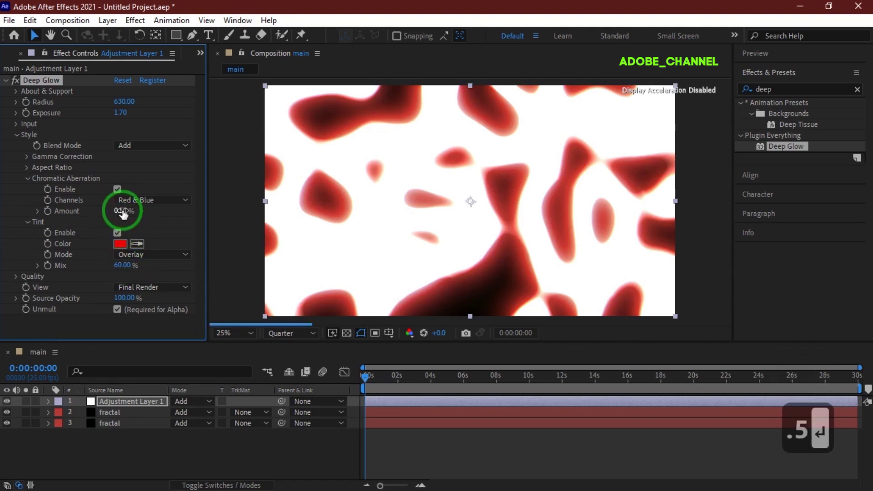
pyautogui.click(17, 277)
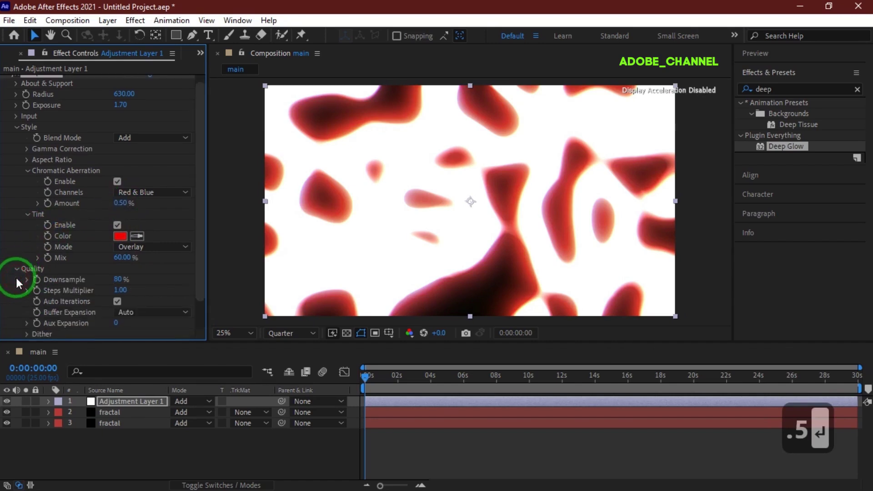
pyautogui.click(116, 279)
pyautogui.write('100')
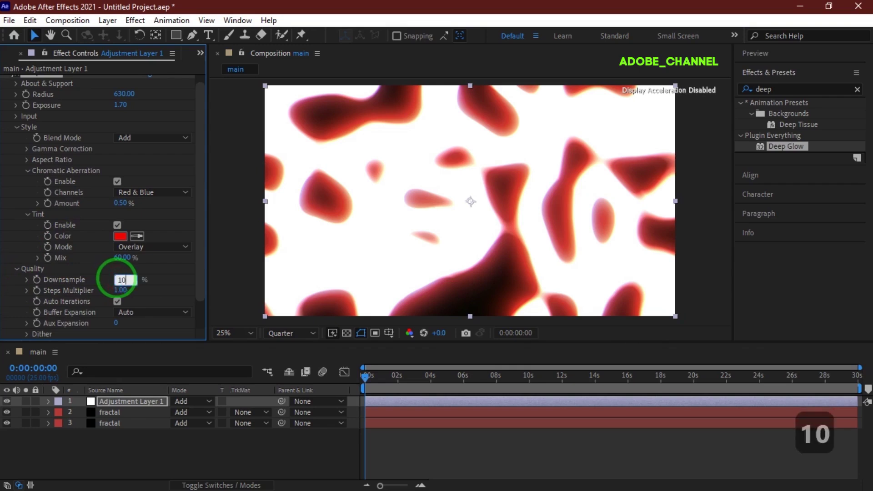
pyautogui.press('Return')
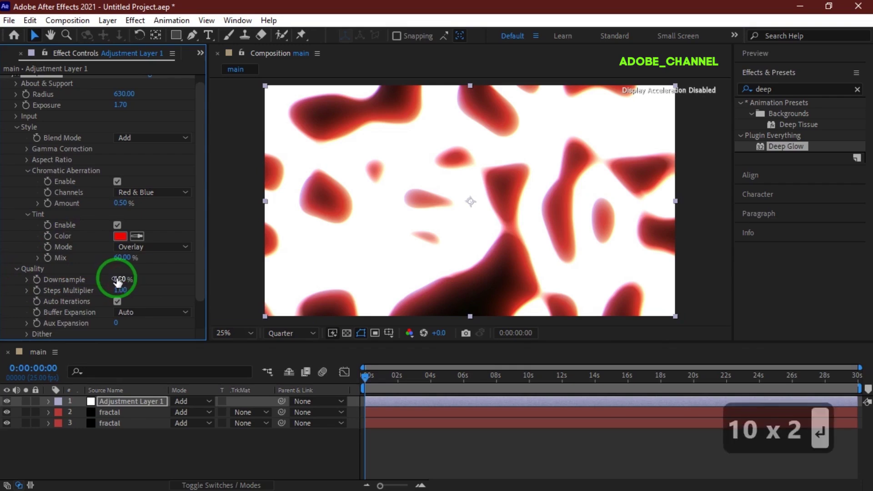
# Set Deep Glow's input threshold to 80% and its threshold smoothing to 70%
pyautogui.click(16, 116)
pyautogui.click(119, 128)
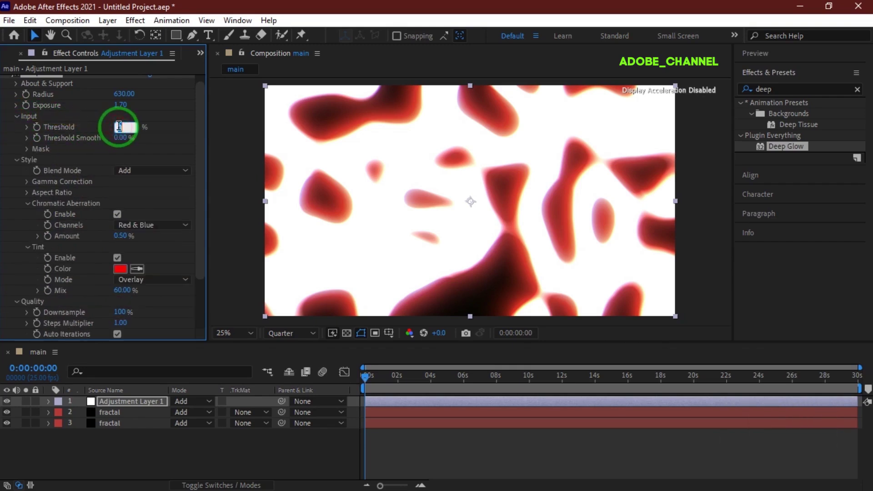
pyautogui.write('80')
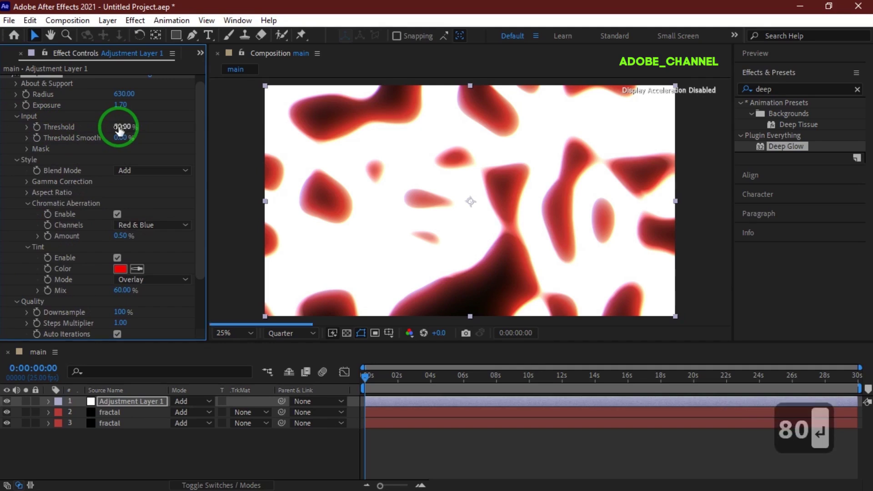
pyautogui.press('Return')
pyautogui.click(120, 137)
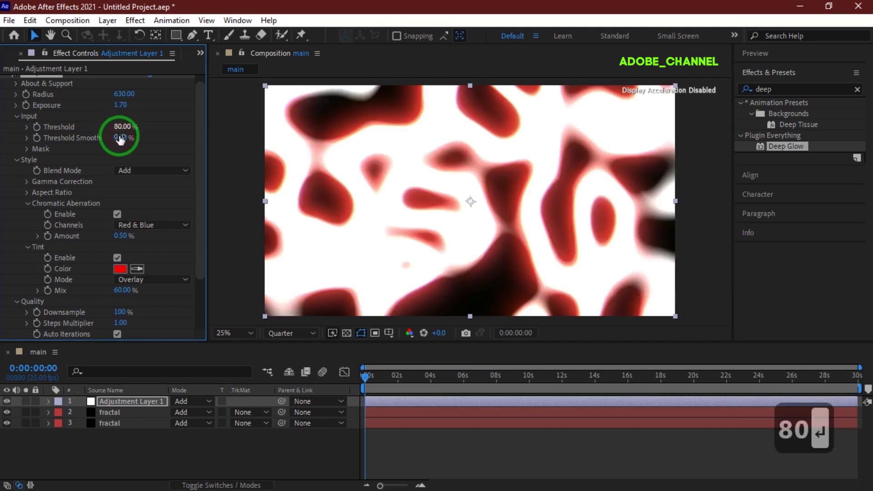
pyautogui.write('70')
pyautogui.press('Return')
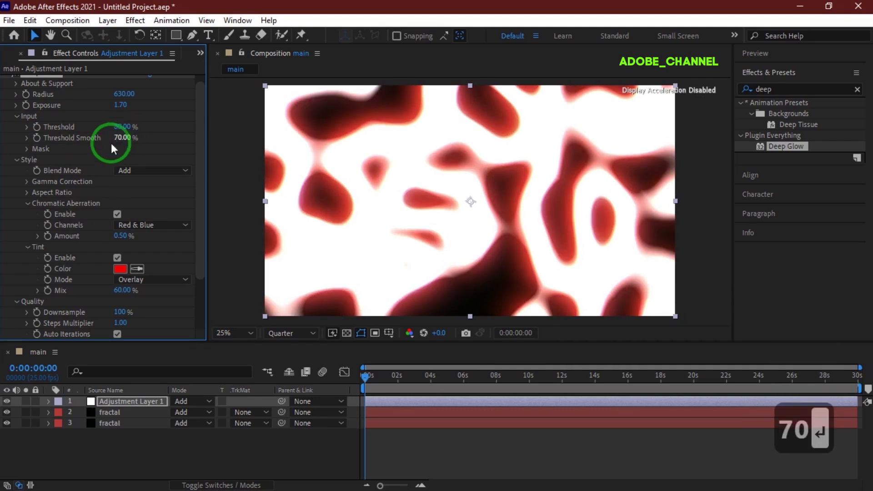
# Change Deep Glow's tint color to the blue hex value 0F0AF3
pyautogui.click(121, 268)
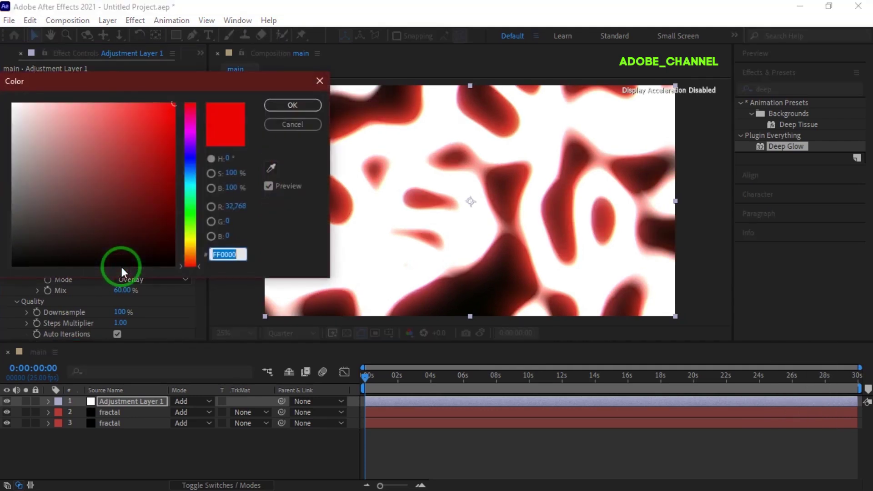
pyautogui.write('0F')
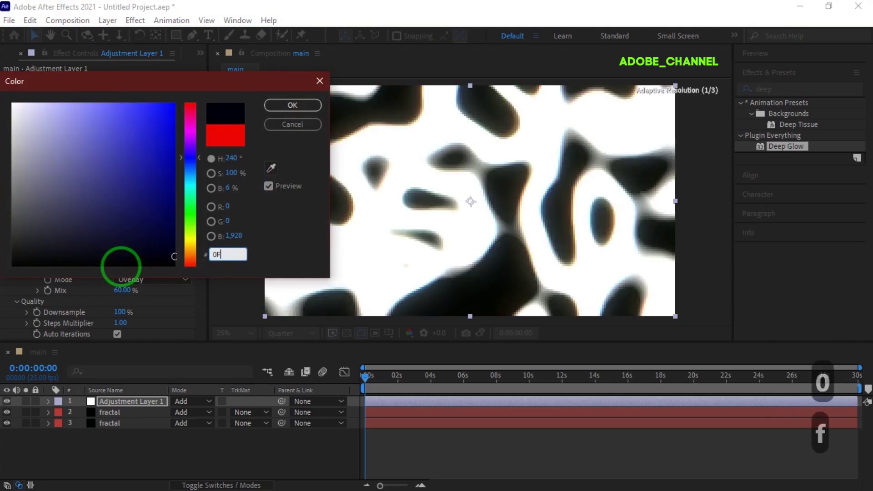
pyautogui.write('0')
pyautogui.write('A')
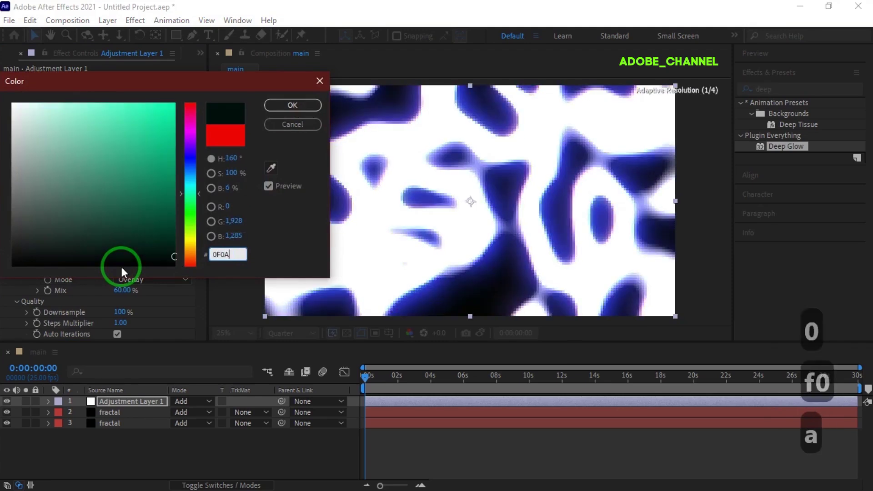
pyautogui.write('F3')
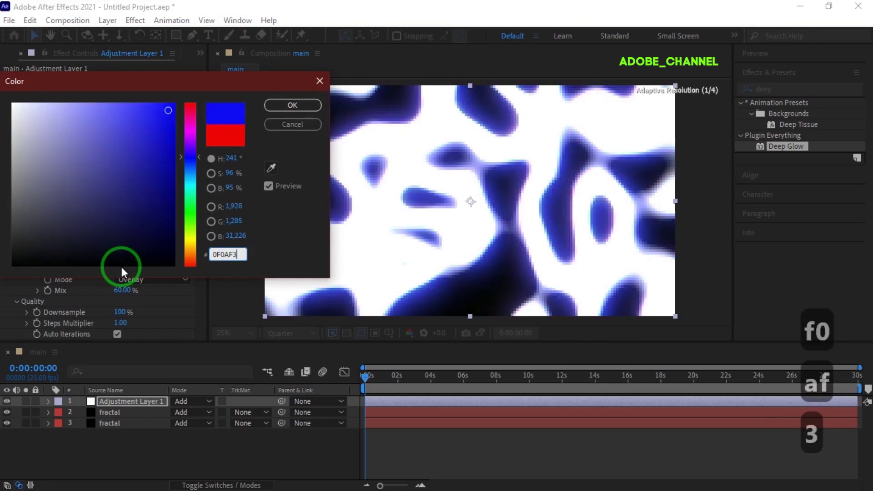
pyautogui.click(292, 108)
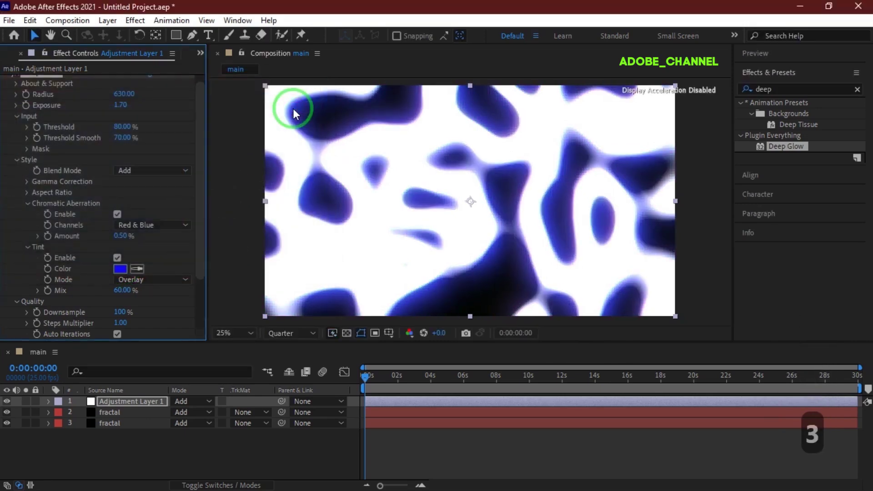
# Find the Unsharp Mask effect and apply it to the adjustment layer
pyautogui.click(782, 88)
pyautogui.moveTo(781, 88); pyautogui.dragTo(742, 92)
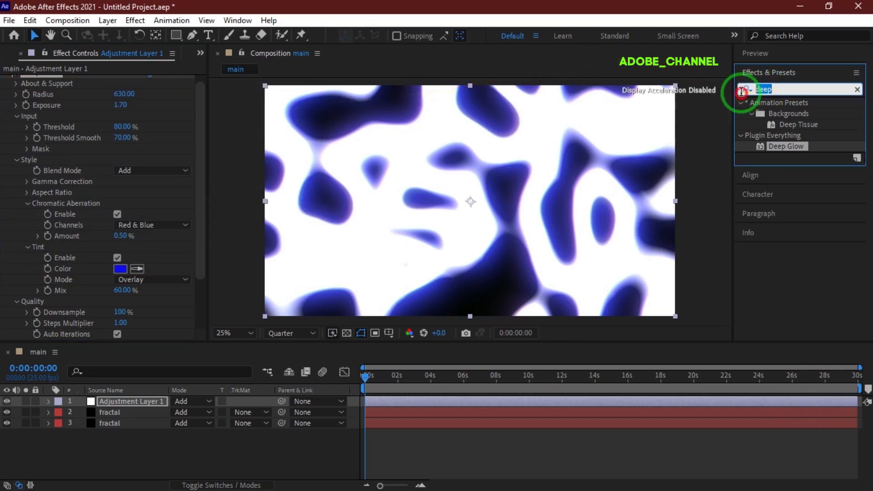
pyautogui.write('unsh')
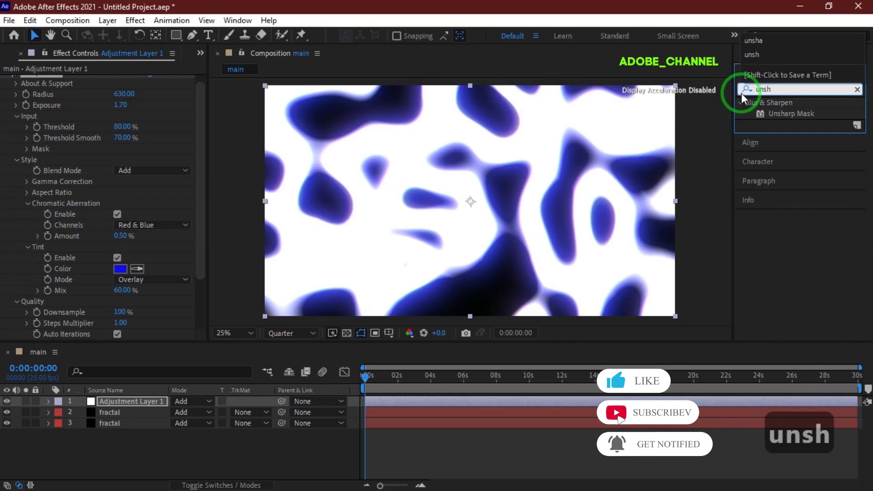
pyautogui.doubleClick(797, 113)
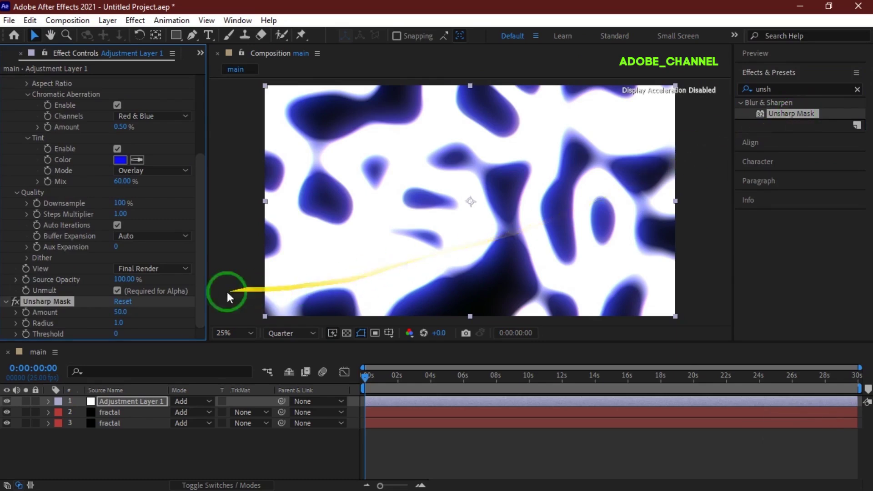
# Set the Unsharp Mask amount to 360 and its radius to 16
pyautogui.click(122, 311)
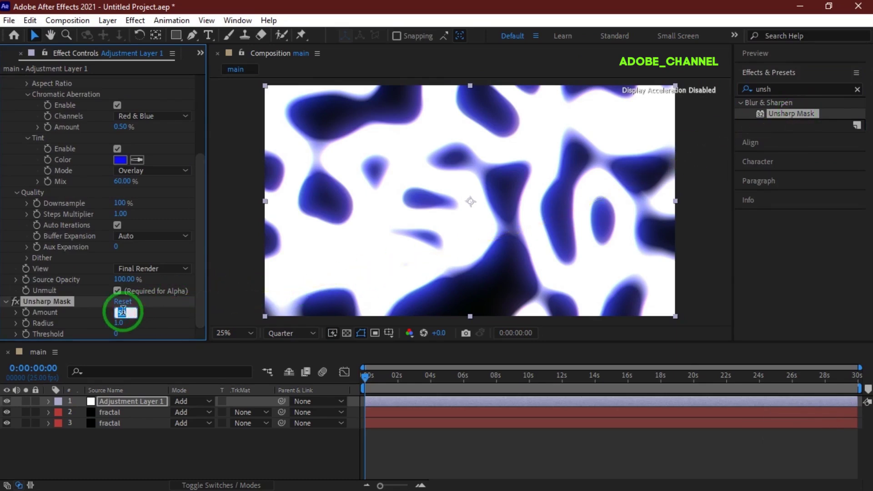
pyautogui.write('360')
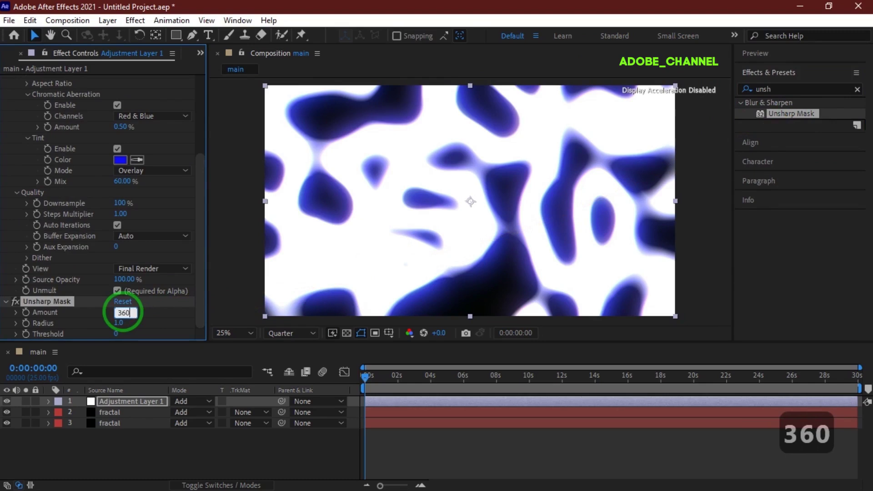
pyautogui.press('Return')
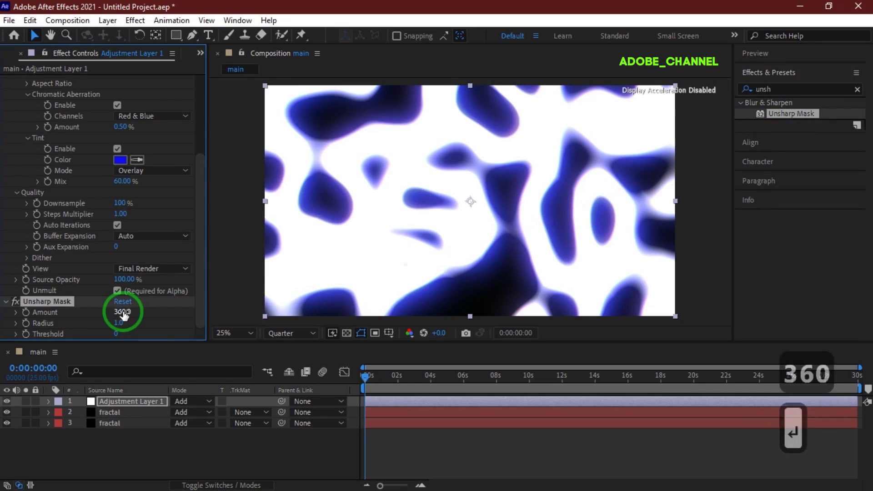
pyautogui.click(118, 323)
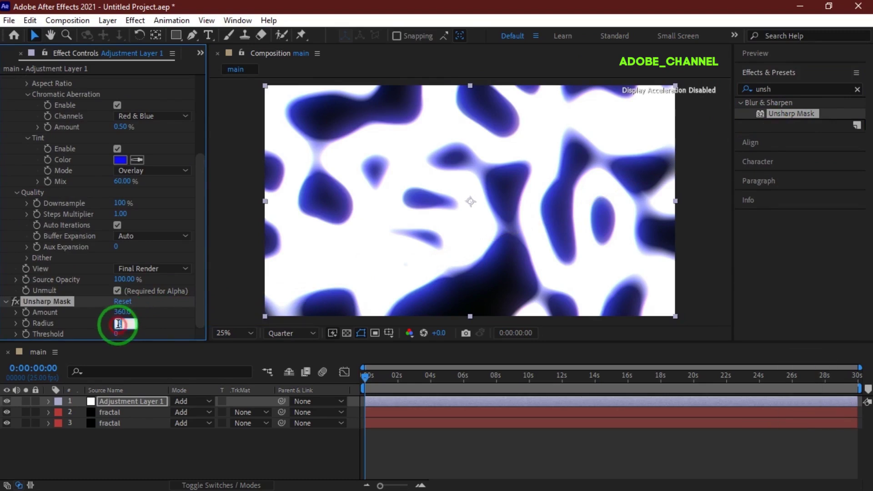
pyautogui.write('16')
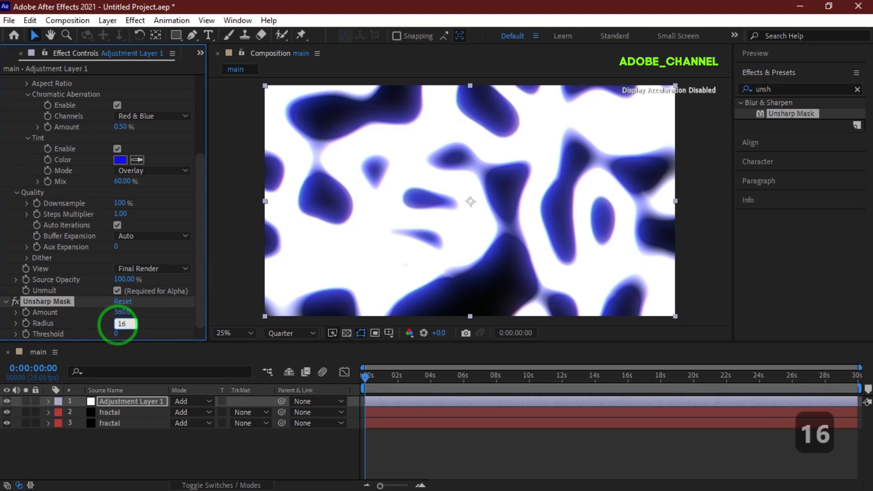
pyautogui.press('Return')
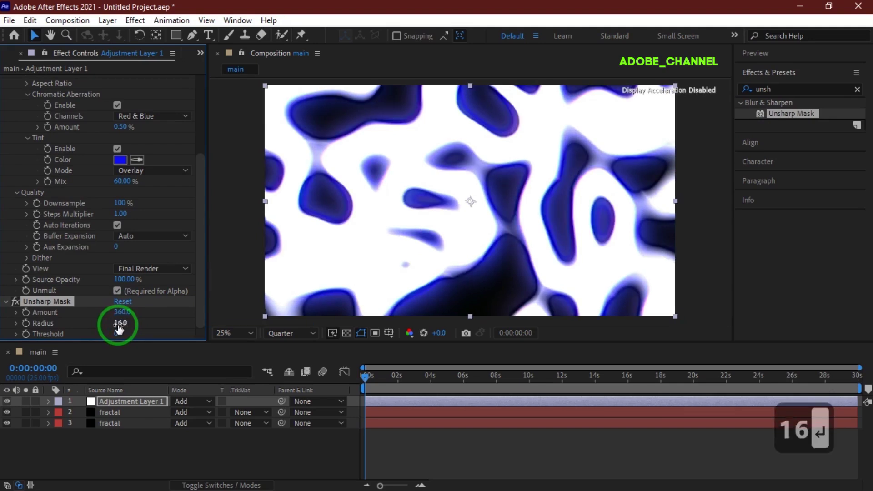
# Find the VC Color Vibrance effect and apply it to the adjustment layer
pyautogui.click(761, 90)
pyautogui.doubleClick(750, 91)
pyautogui.write('v')
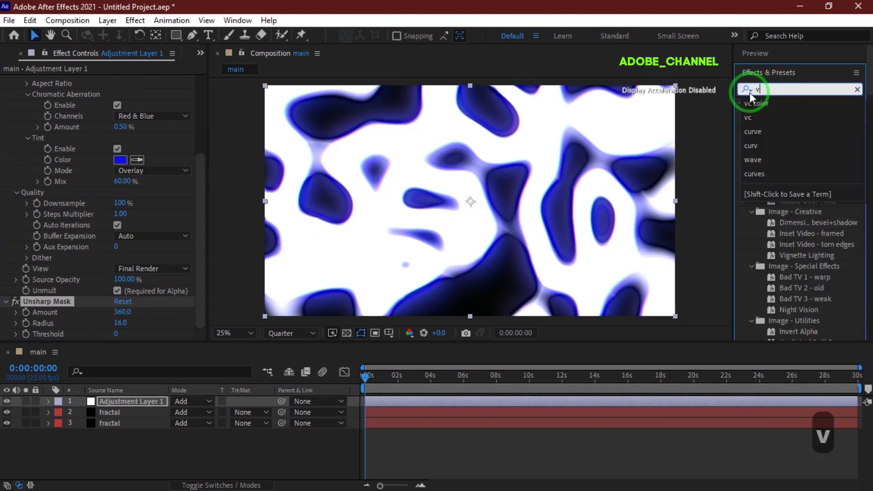
pyautogui.write('c colo')
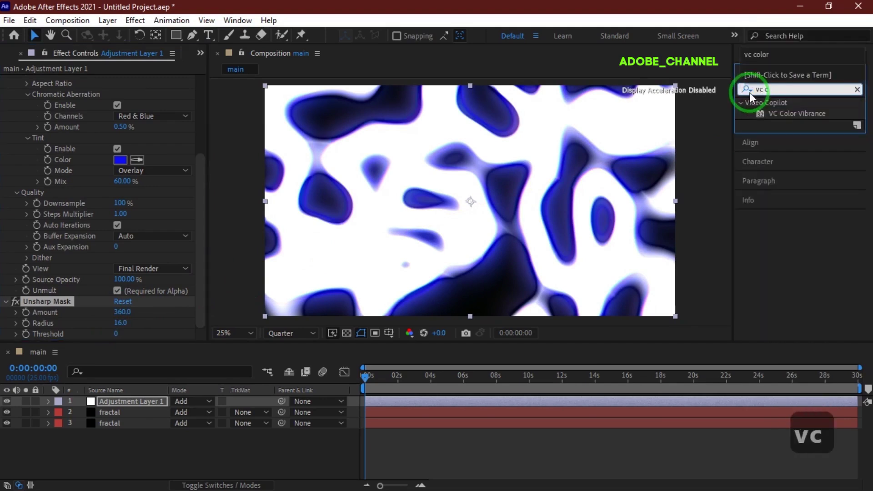
pyautogui.doubleClick(801, 113)
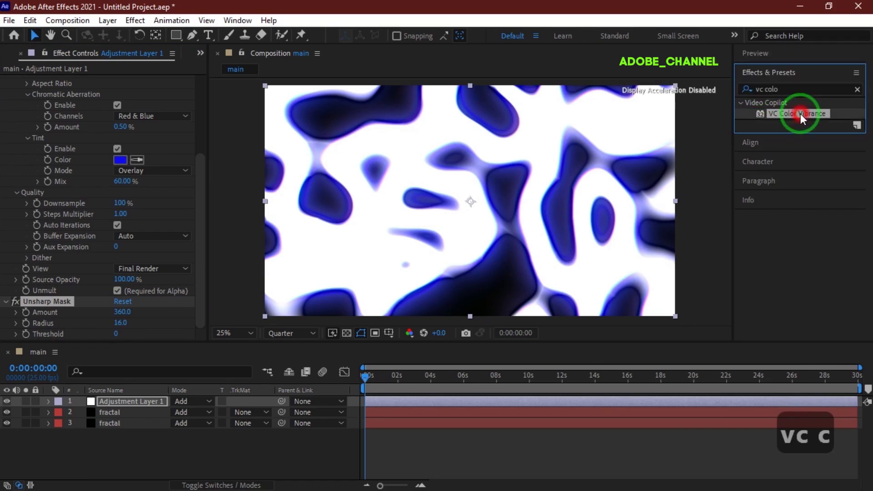
pyautogui.moveTo(800, 114); pyautogui.dragTo(124, 264)
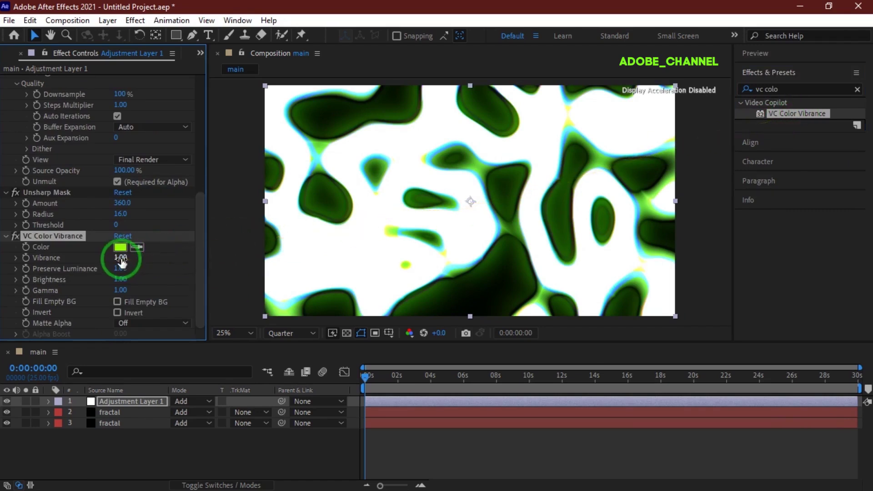
# Set both the vibrance and the brightness of VC Color Vibrance to 2
pyautogui.click(120, 257)
pyautogui.write('2')
pyautogui.press('Return')
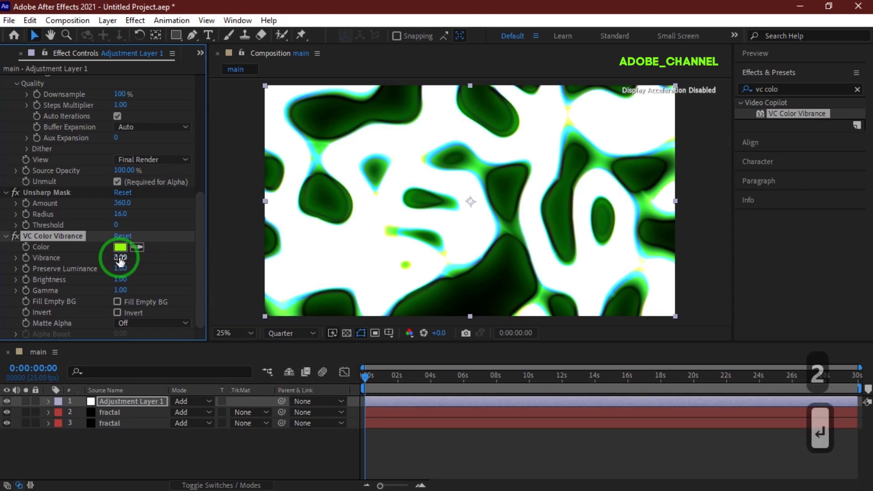
pyautogui.click(118, 280)
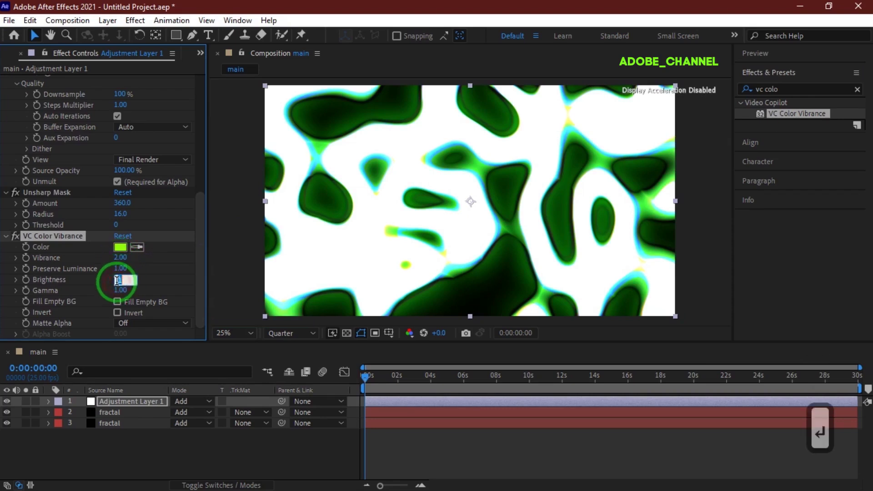
pyautogui.write('2')
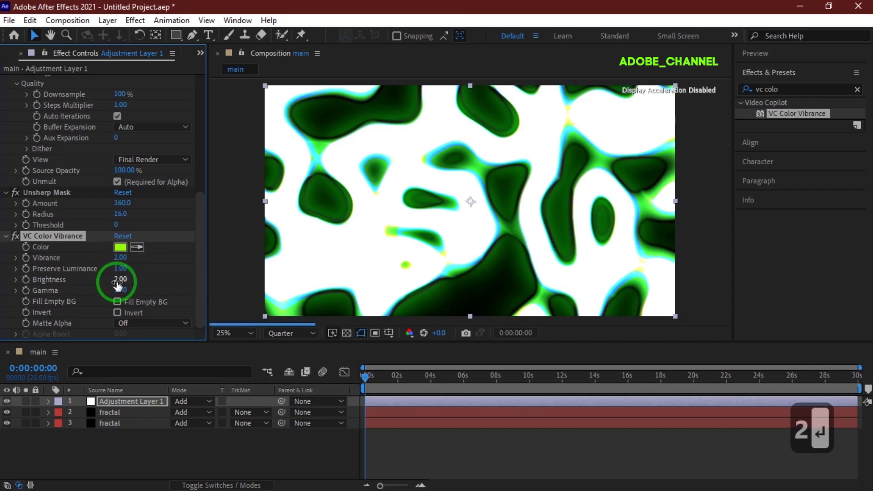
pyautogui.press('Return')
# Match the VC Color Vibrance color to Deep Glow's blue tint by sampling the tint swatch
pyautogui.scroll(5, 117, 284)
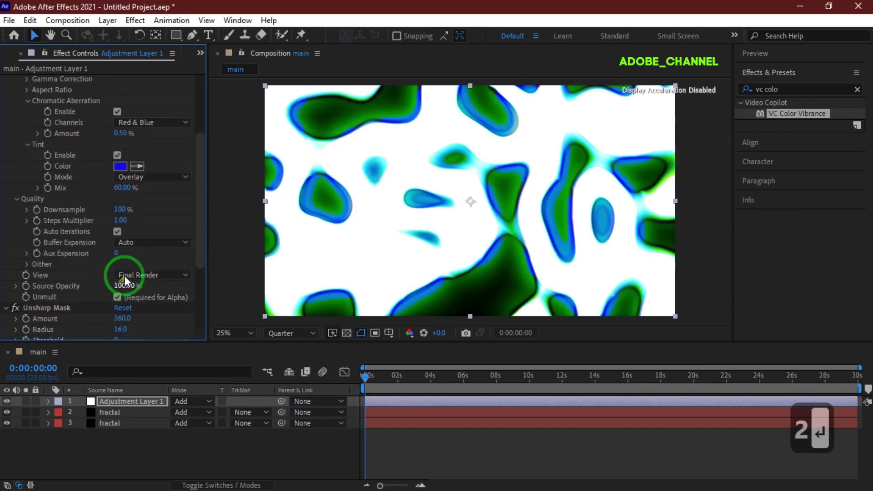
pyautogui.scroll(-1, 127, 271)
pyautogui.scroll(-1, 129, 270)
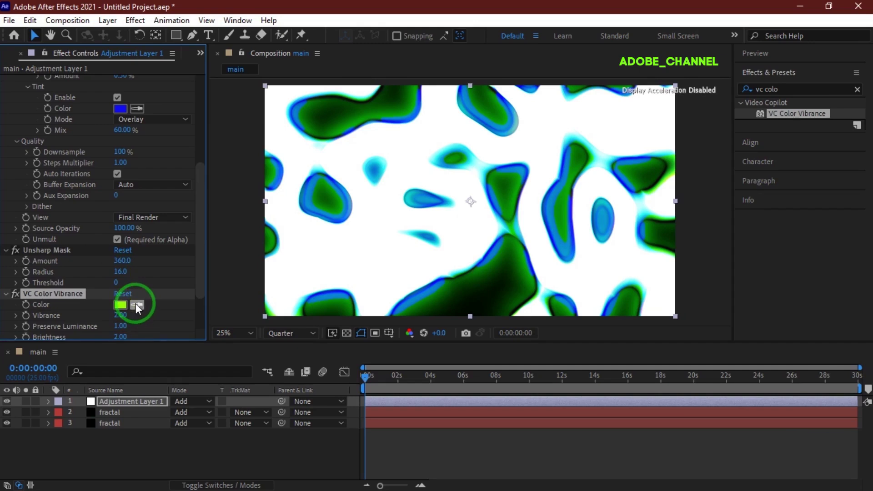
pyautogui.moveTo(136, 304); pyautogui.dragTo(121, 111)
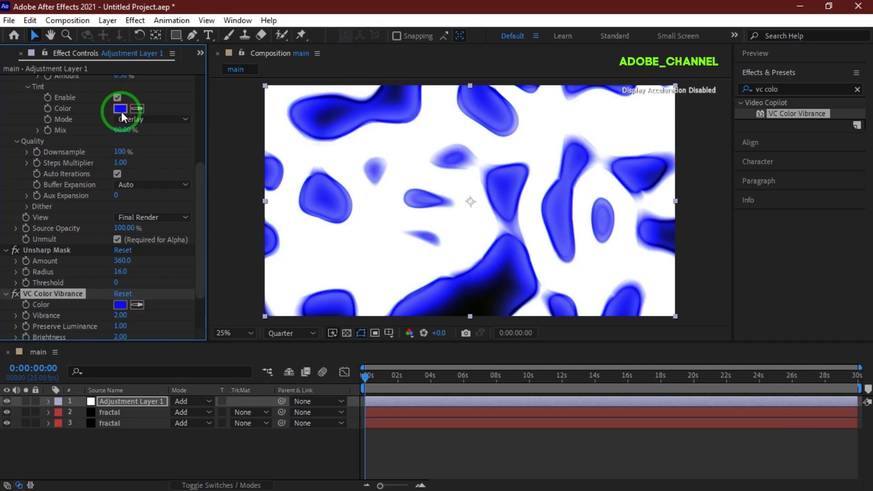
# Enable the Fill Empty BG and Invert options of VC Color Vibrance
pyautogui.scroll(-3, 144, 217)
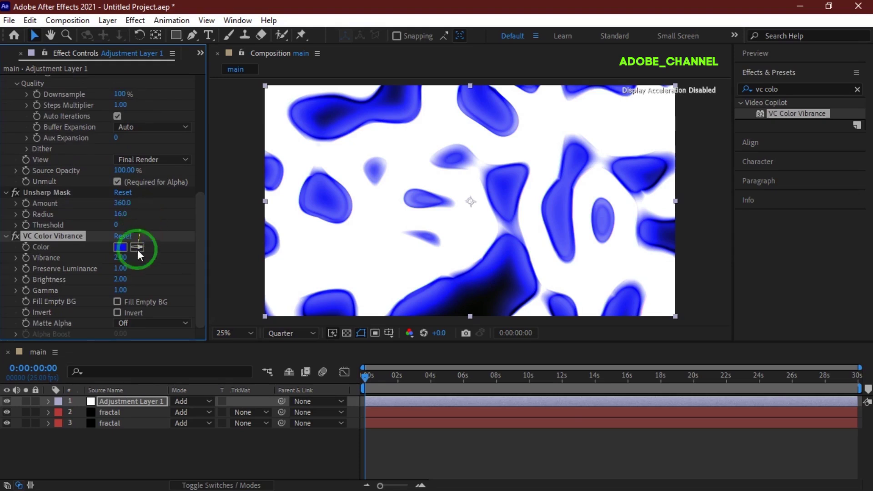
pyautogui.click(117, 301)
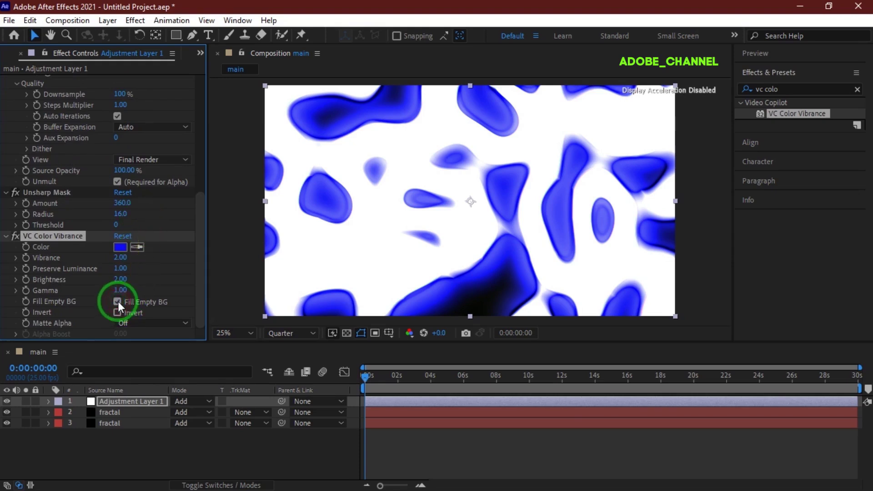
pyautogui.click(117, 313)
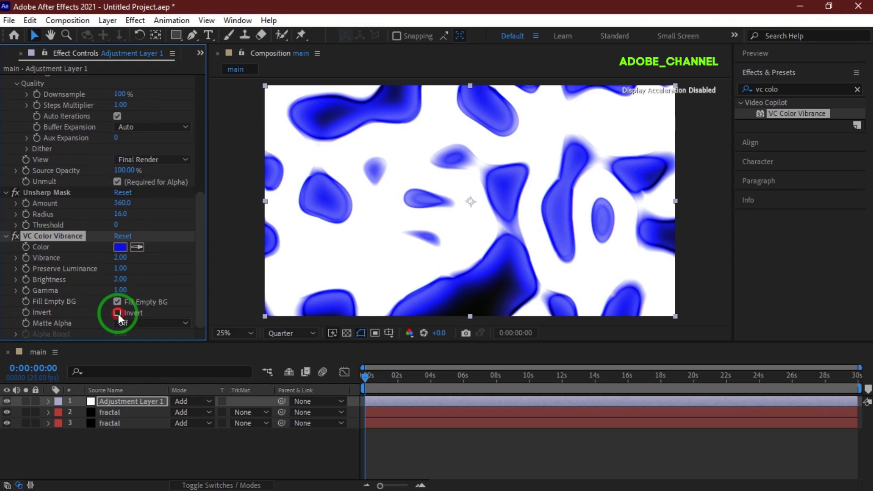
pyautogui.click(117, 313)
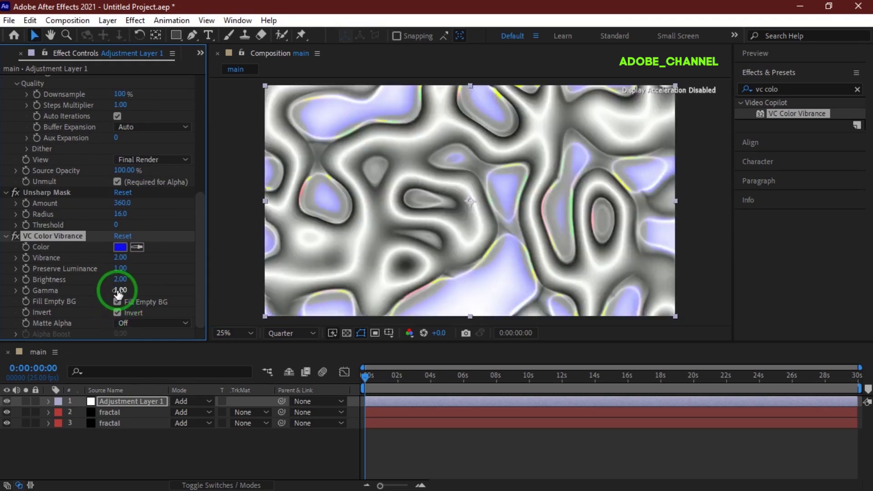
# Set the gamma of VC Color Vibrance to 3
pyautogui.click(119, 291)
pyautogui.write('3')
pyautogui.press('Return')
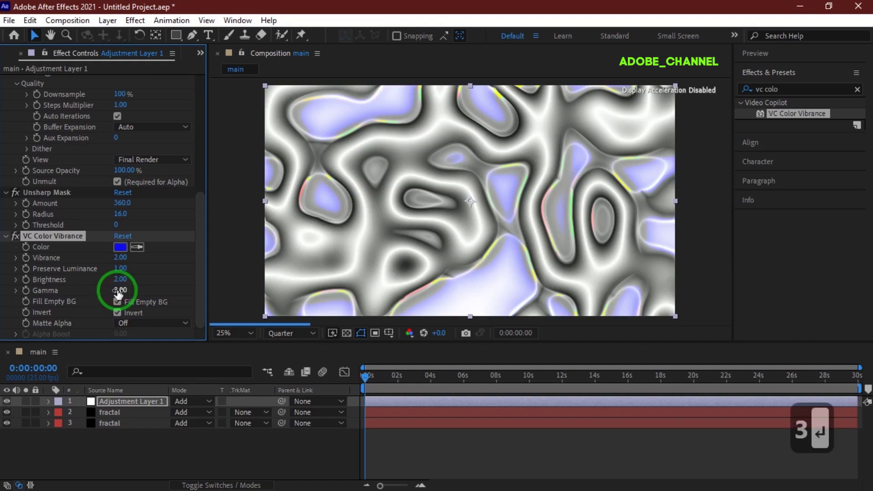
# Find the Stylize Glow effect and apply it to the adjustment layer
pyautogui.click(786, 90)
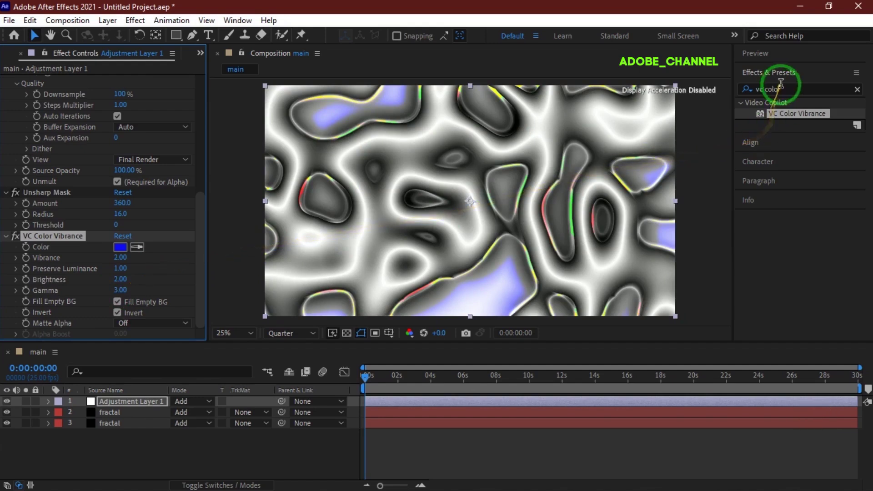
pyautogui.moveTo(785, 89); pyautogui.dragTo(744, 91)
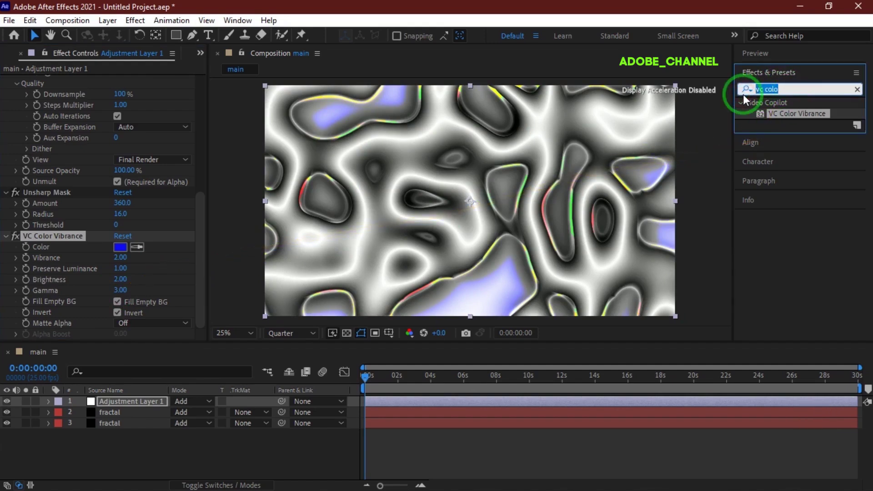
pyautogui.write('glow')
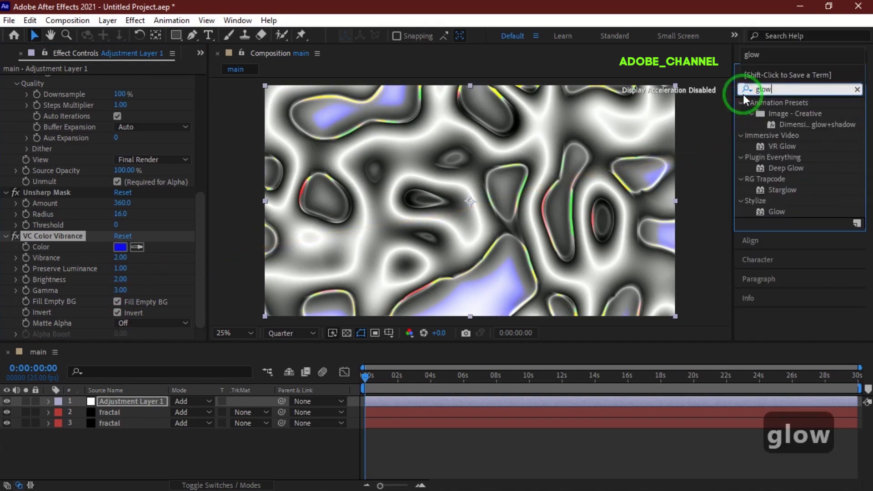
pyautogui.doubleClick(778, 211)
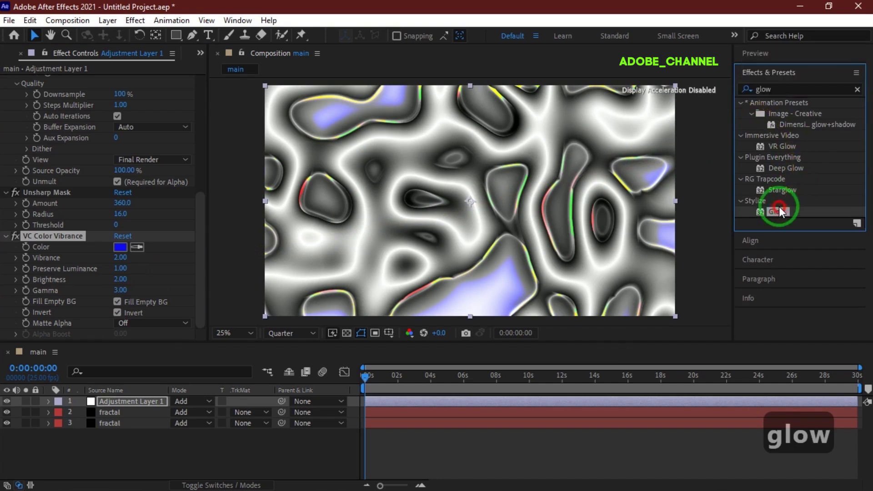
# Configure the Glow effect with a threshold of 100%, a radius of 132 and an intensity of 0.8
pyautogui.moveTo(778, 206); pyautogui.dragTo(127, 178)
pyautogui.click(128, 178)
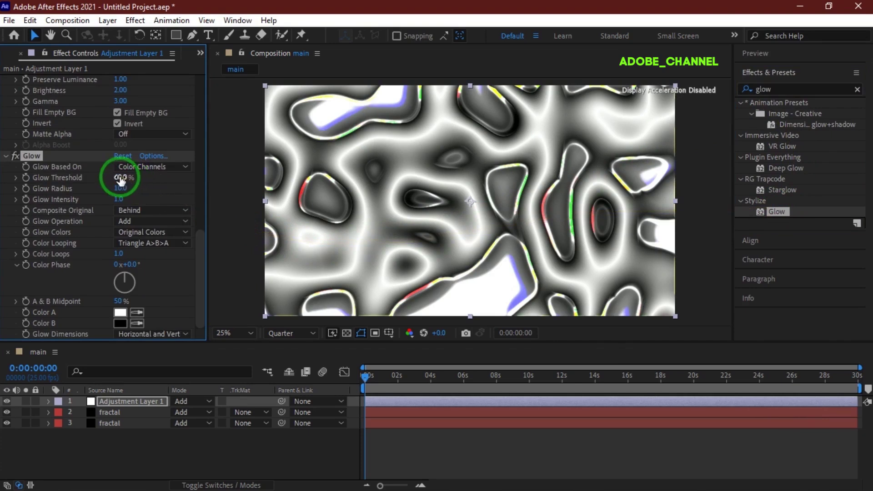
pyautogui.write('100')
pyautogui.press('Return')
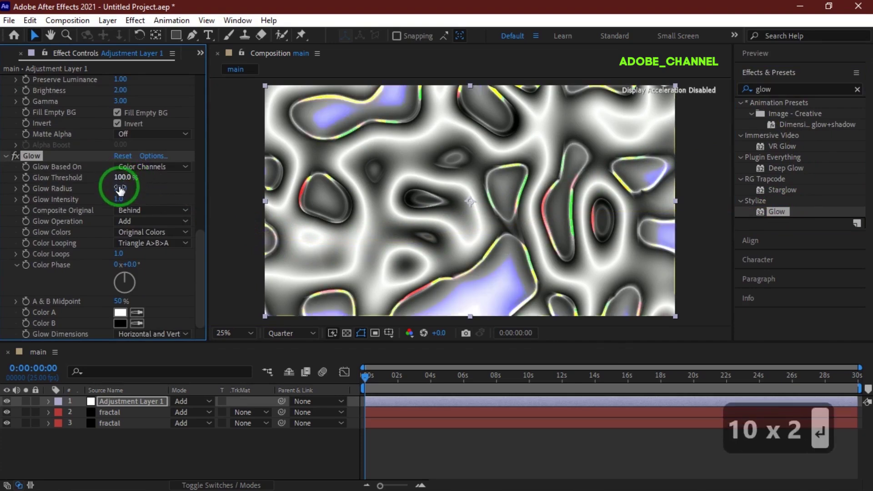
pyautogui.write('132')
pyautogui.press('Return')
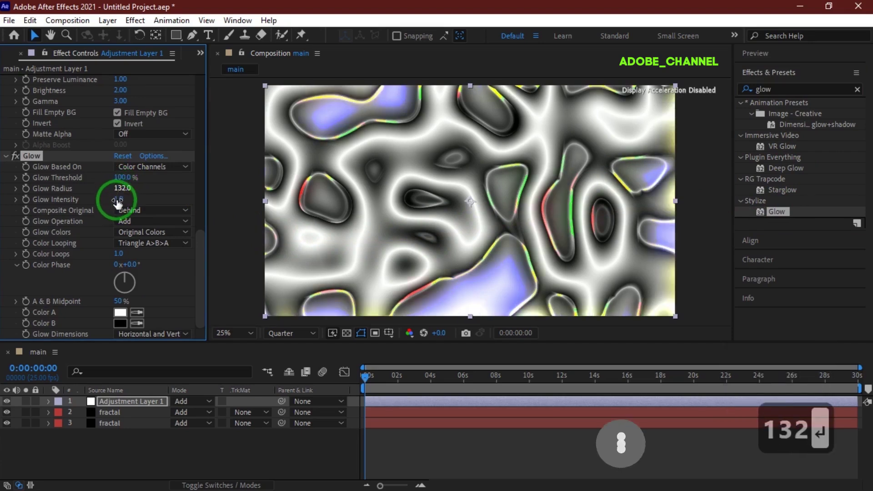
pyautogui.click(118, 199)
pyautogui.write('.8')
pyautogui.press('Return')
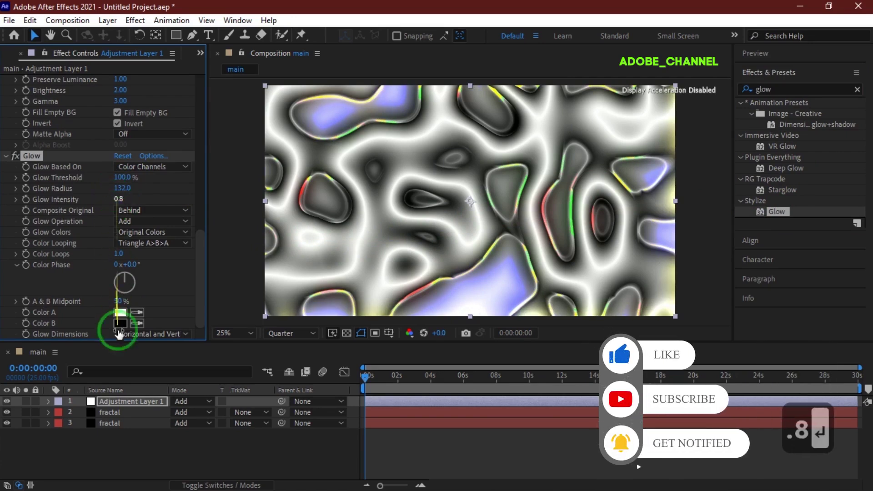
# Duplicate the adjustment layer and set the copy's VC Color Vibrance color to crimson, hex F60851
pyautogui.click(130, 400)
pyautogui.hotkey('ctrl', 'd')
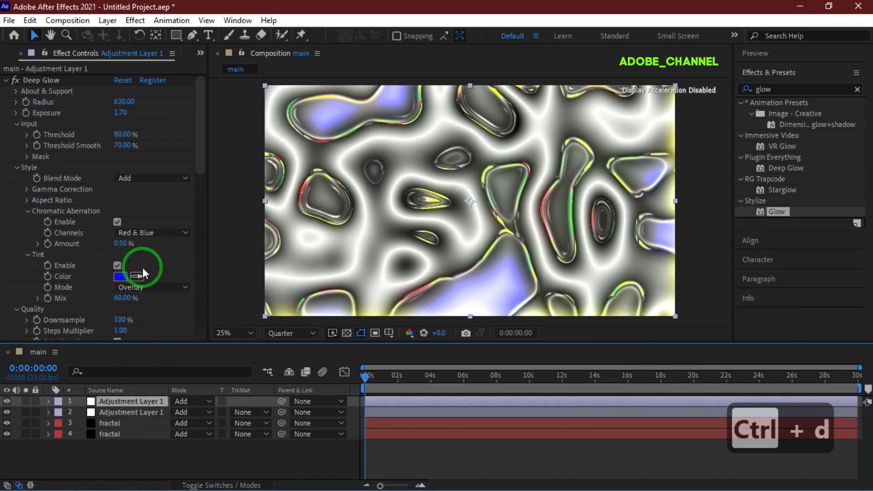
pyautogui.scroll(-8, 143, 267)
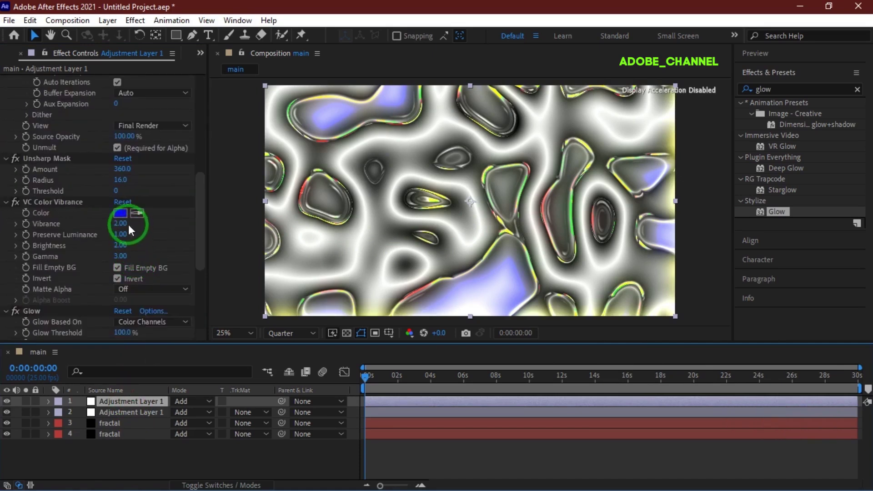
pyautogui.click(121, 212)
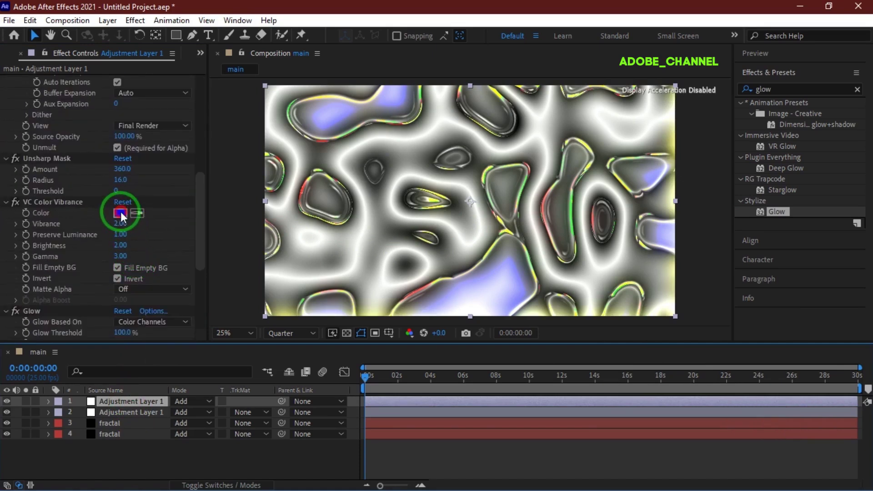
pyautogui.write('F60')
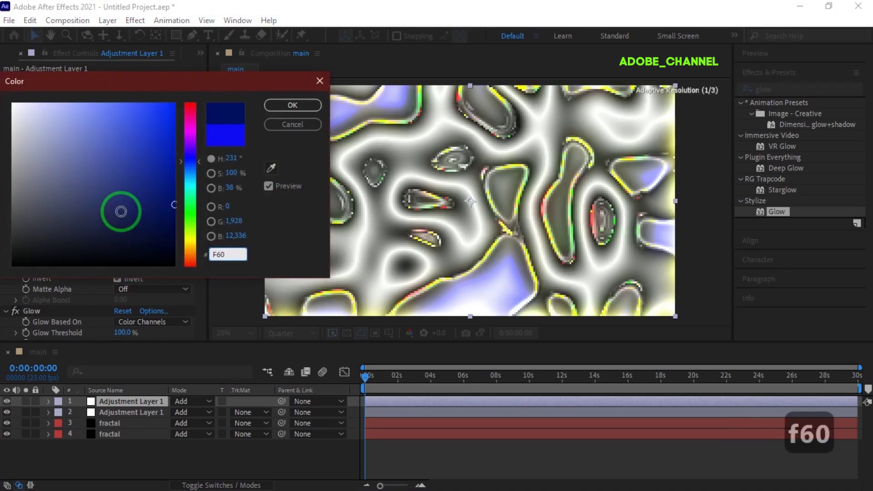
pyautogui.write('85')
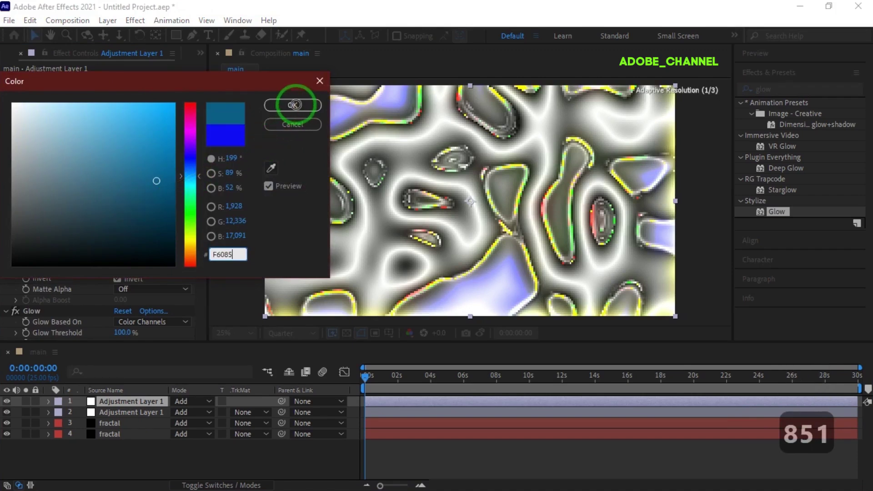
pyautogui.click(294, 104)
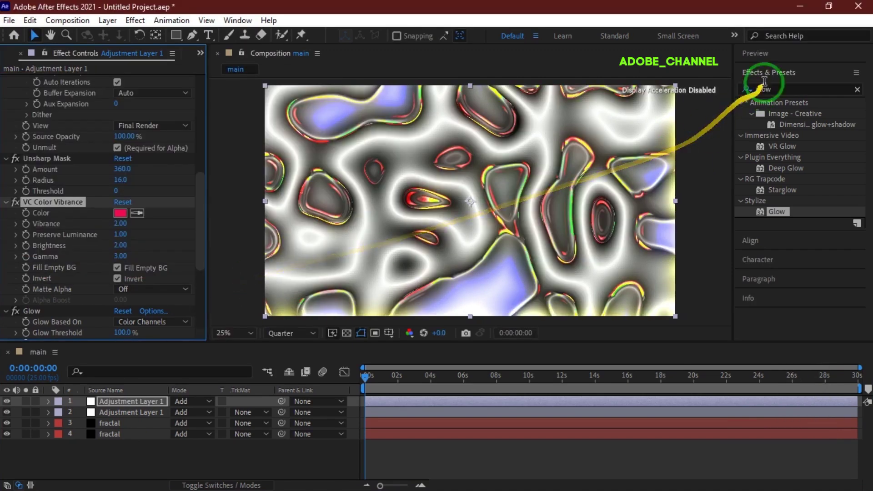
# Play the preview of the fractal animation through the whole work area, then stop playback
pyautogui.click(793, 54)
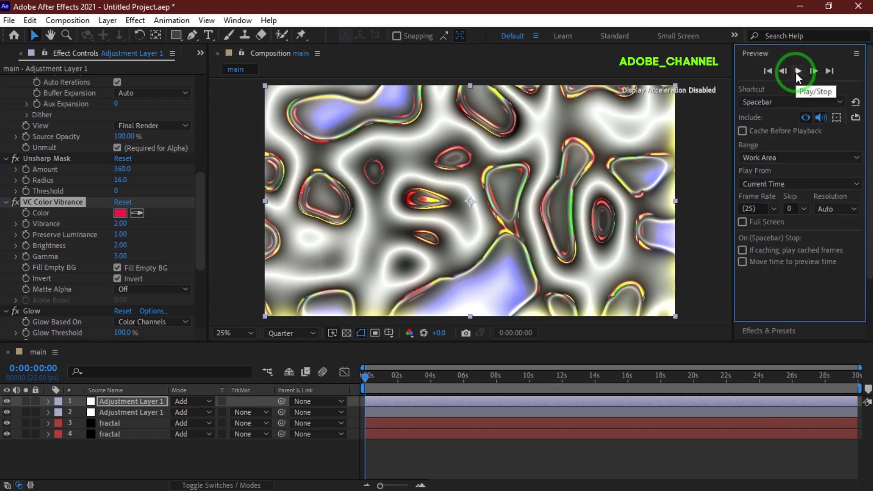
pyautogui.click(797, 71)
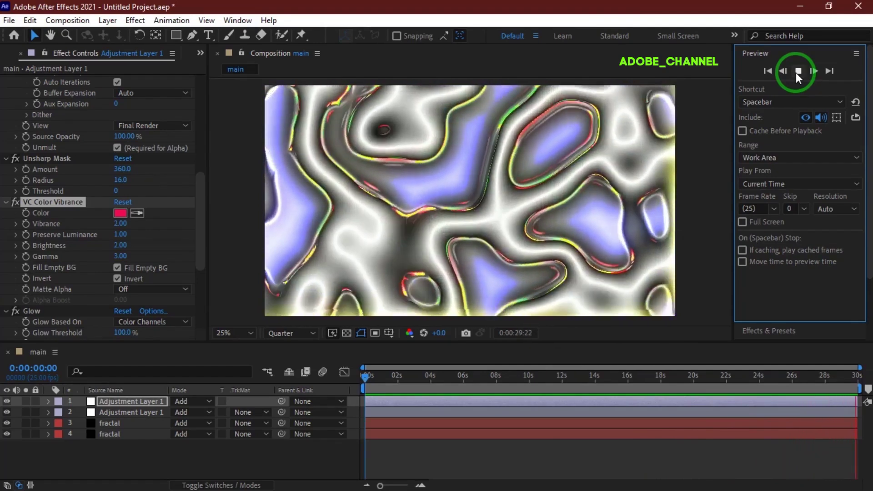
pyautogui.click(798, 71)
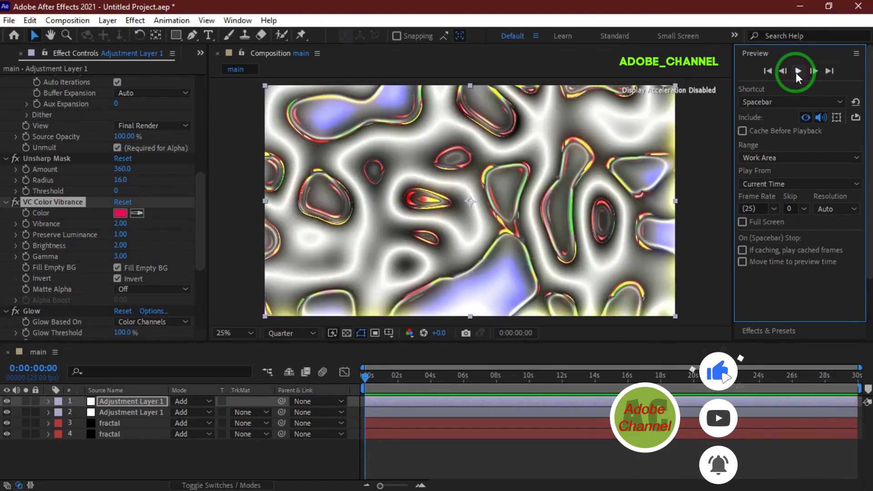